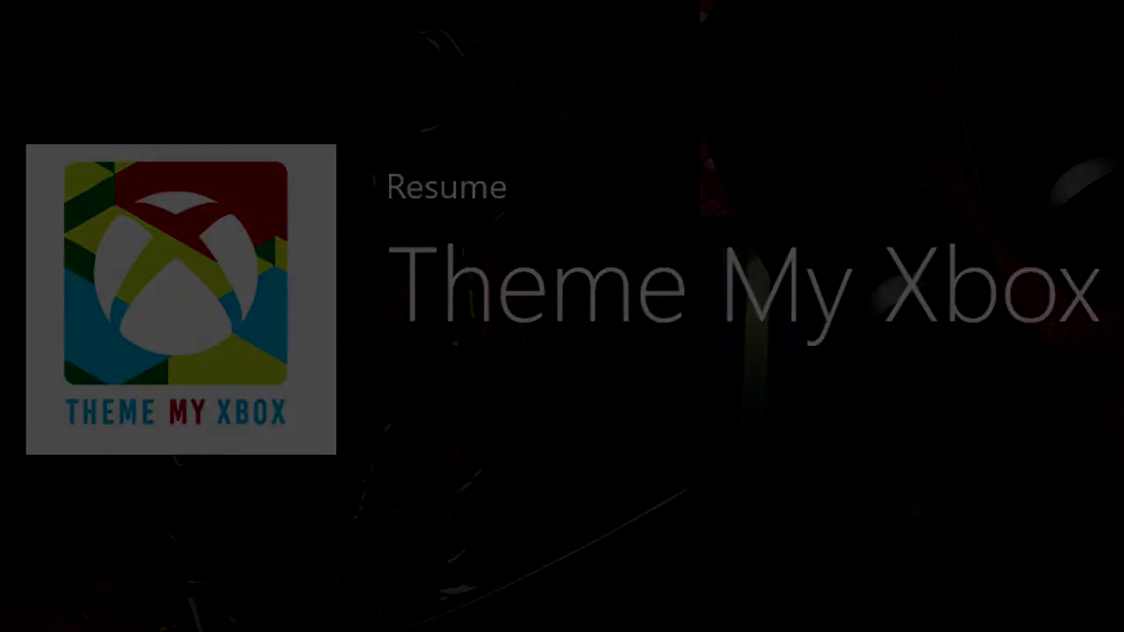
# Dismiss the power prompt and close the guide back to the Home screen
pyautogui.press('Escape')
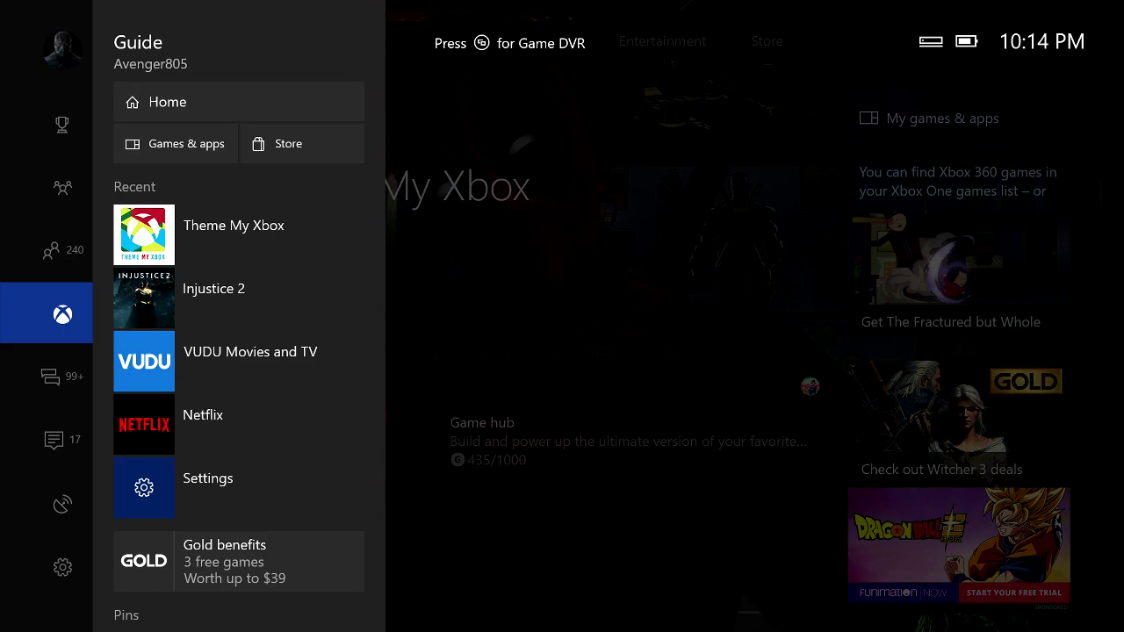
pyautogui.press('Right')
pyautogui.press('Return')
# Cycle the dashboard tabs past Mixer, Community and Entertainment to Store, highlighting Browse apps
pyautogui.press('Right')
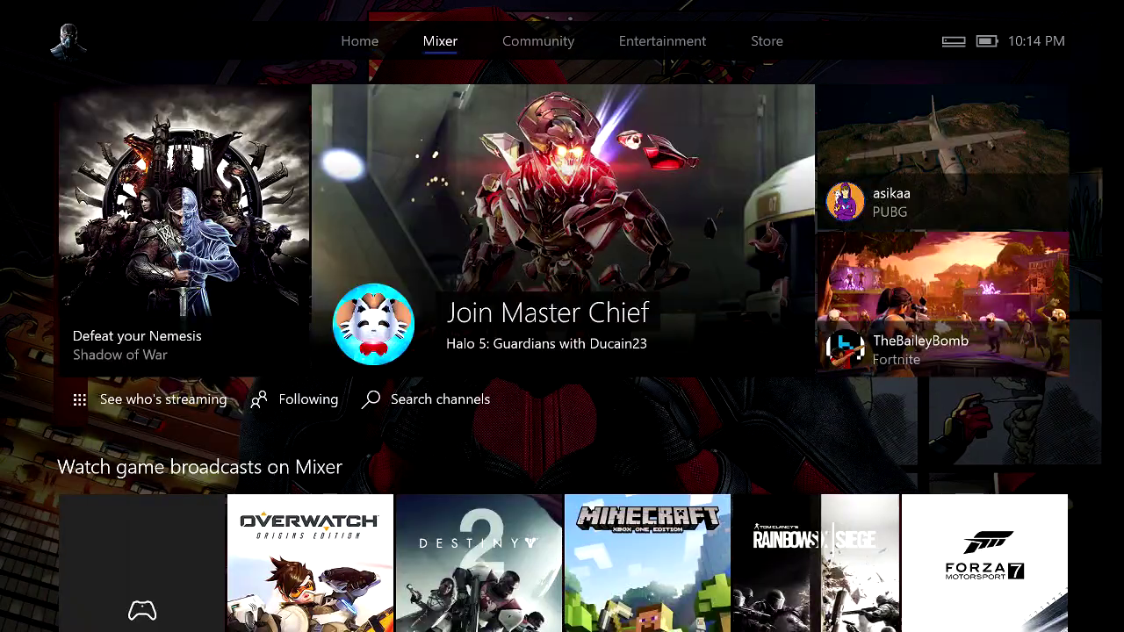
pyautogui.press('Right')
pyautogui.press('Right')
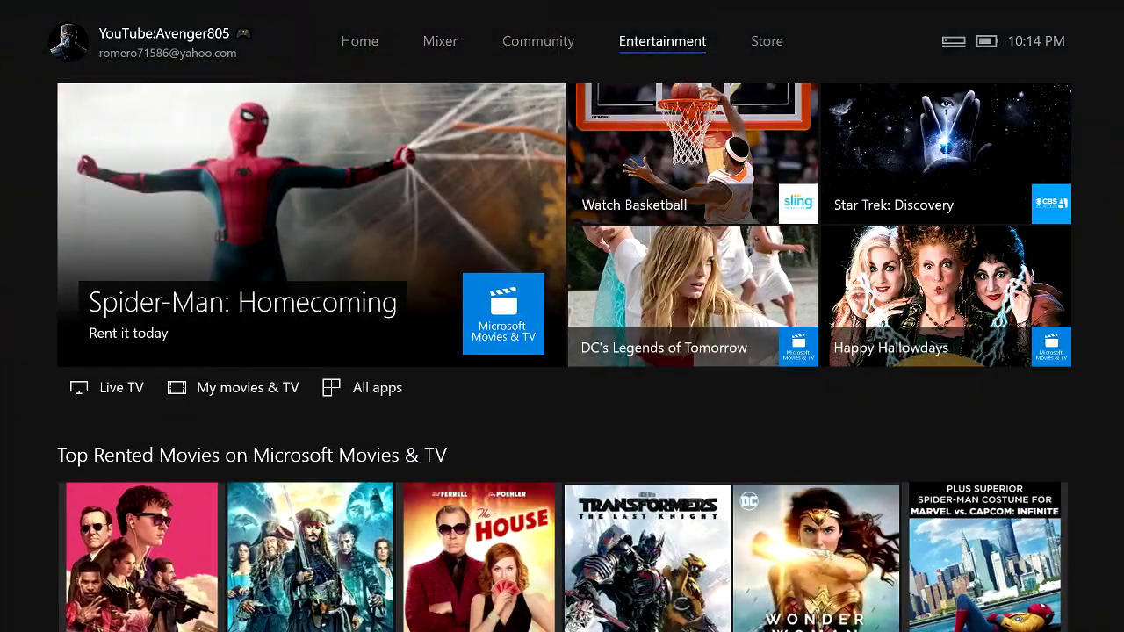
pyautogui.press('Right')
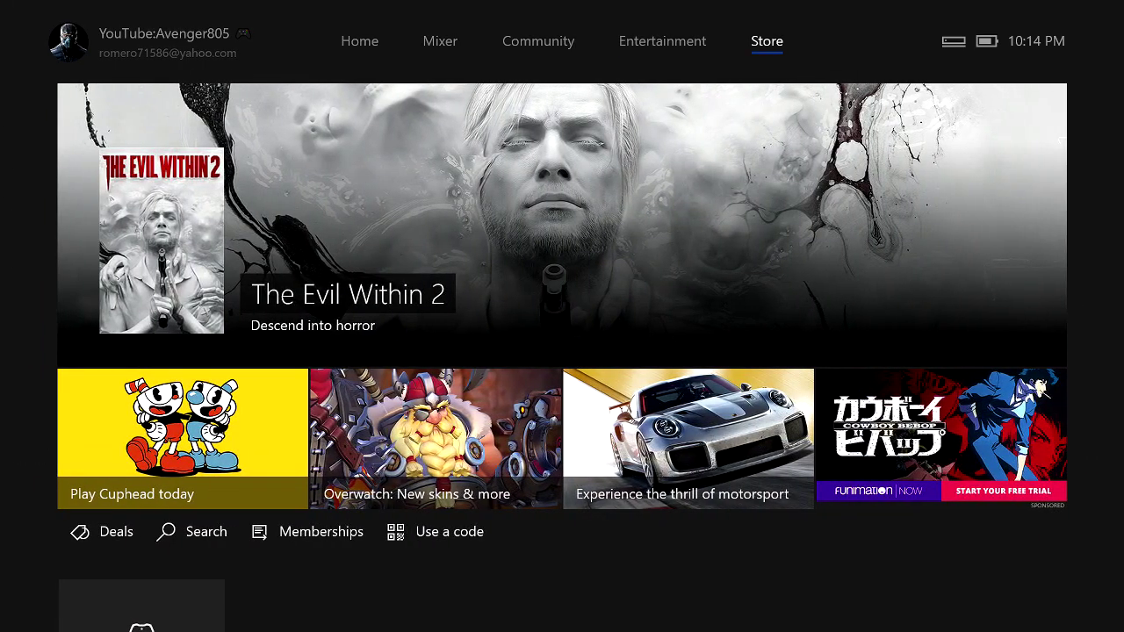
pyautogui.press('Down')
pyautogui.press('Down')
pyautogui.press('Down')
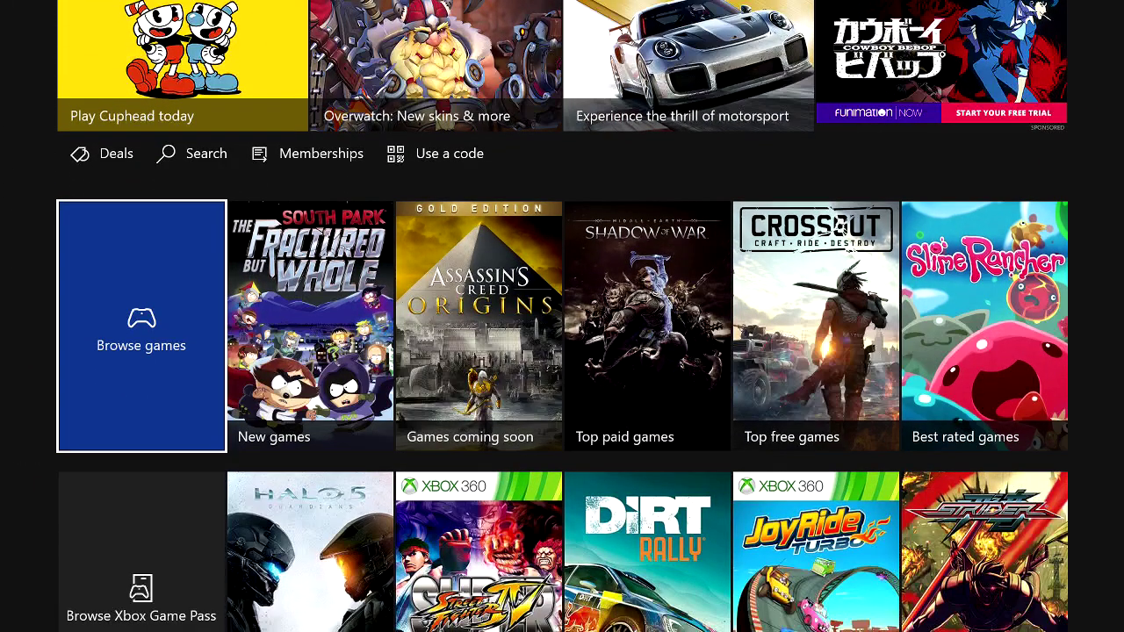
pyautogui.press('Up')
pyautogui.press('Down')
pyautogui.press('Down')
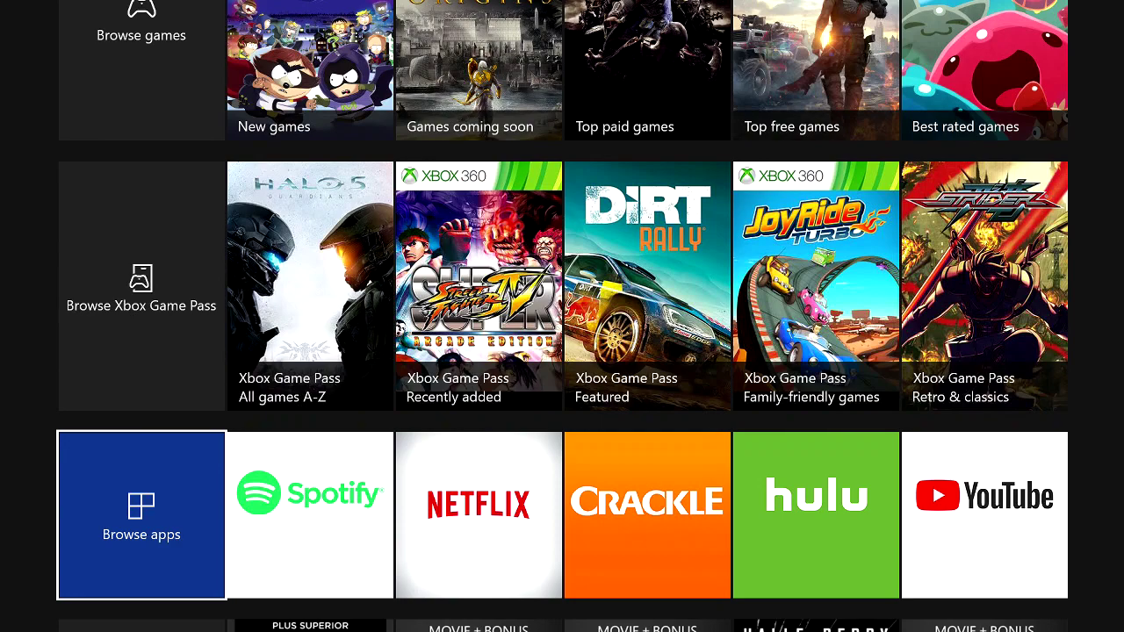
# Open Browse apps and look through the Top Entertainment, New apps and Apps for Gamers rows
pyautogui.press('Return')
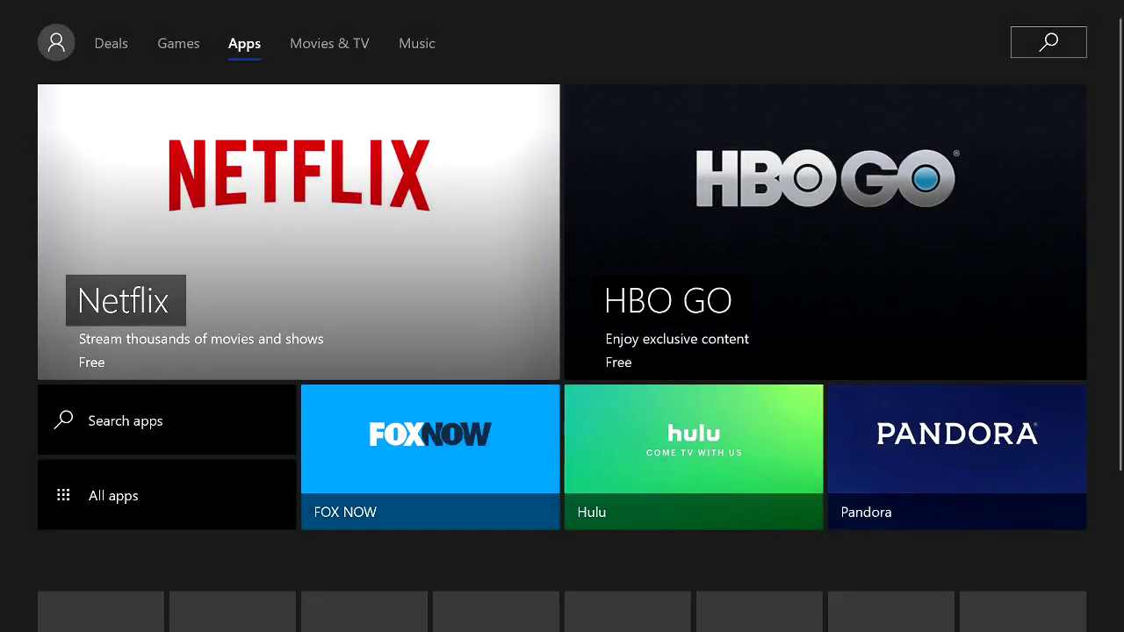
pyautogui.click(497, 614)
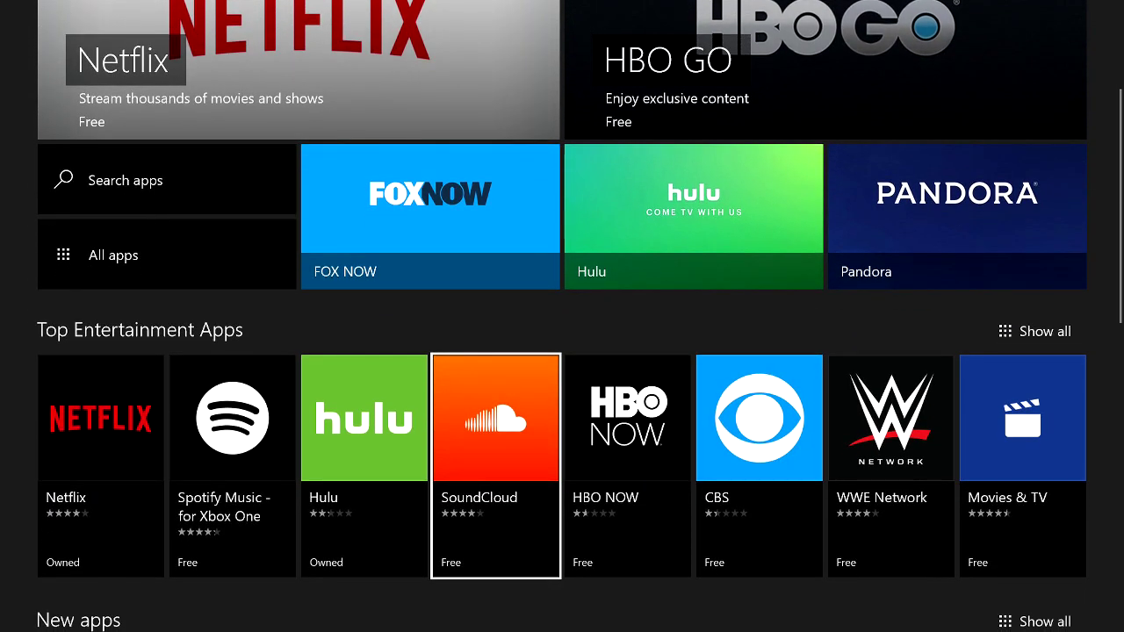
pyautogui.press('Down')
pyautogui.press('Down')
pyautogui.press('Up')
pyautogui.press('Down')
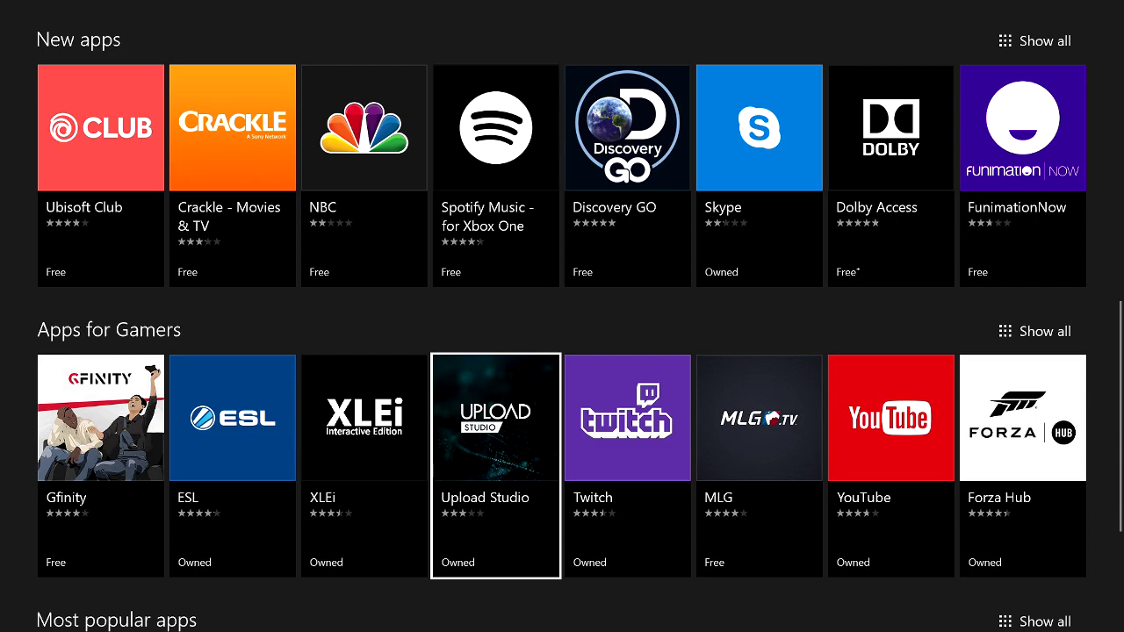
pyautogui.press('Up')
pyautogui.press('Down')
pyautogui.press('Right')
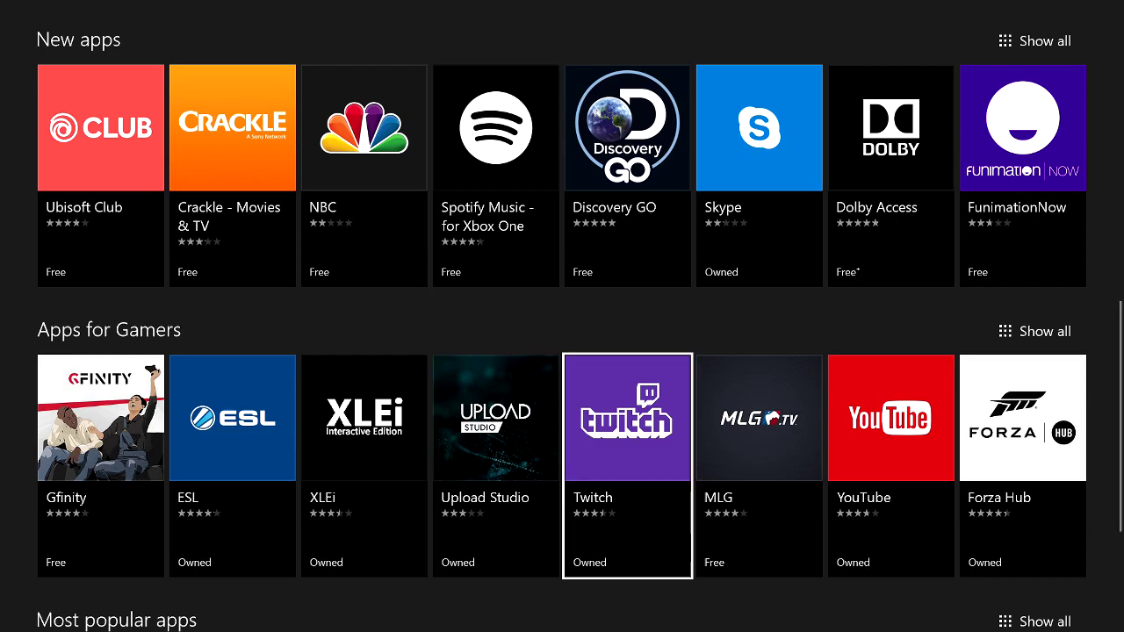
pyautogui.press('Up')
pyautogui.press('Up')
pyautogui.press('Down')
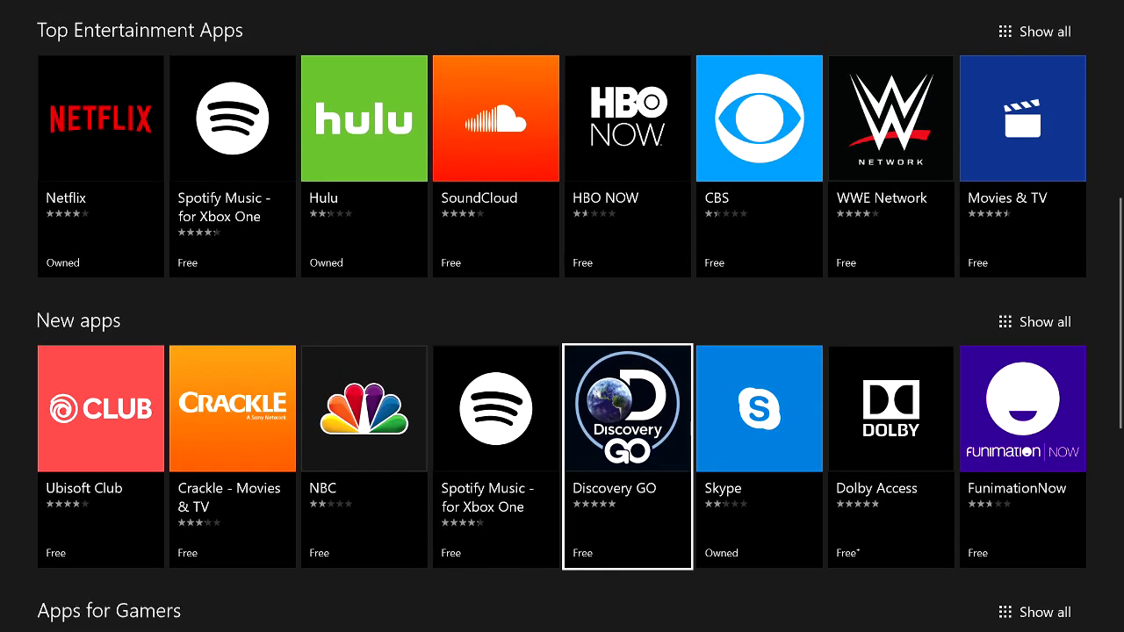
pyautogui.press('Down')
pyautogui.press('Down')
pyautogui.press('Right')
pyautogui.press('Right')
pyautogui.press('Right')
pyautogui.press('Up')
pyautogui.press('Up')
pyautogui.press('Up')
pyautogui.press('Up')
pyautogui.press('Up')
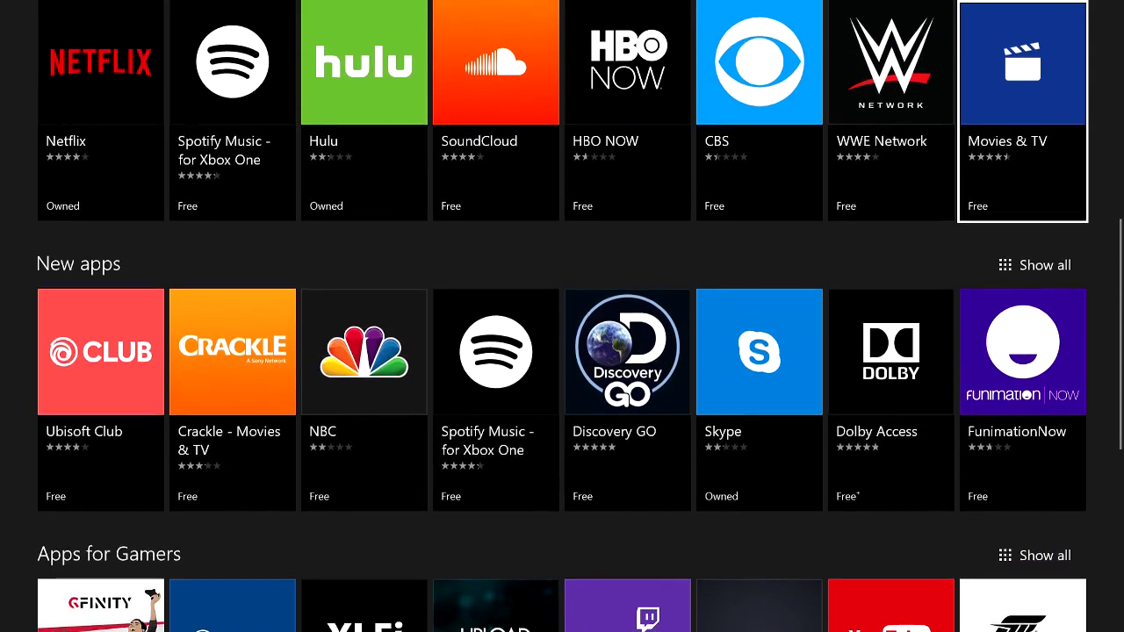
# Go back to the top of the Apps page and open the app search
pyautogui.press('Up')
pyautogui.press('Left')
pyautogui.press('Left')
pyautogui.press('Left')
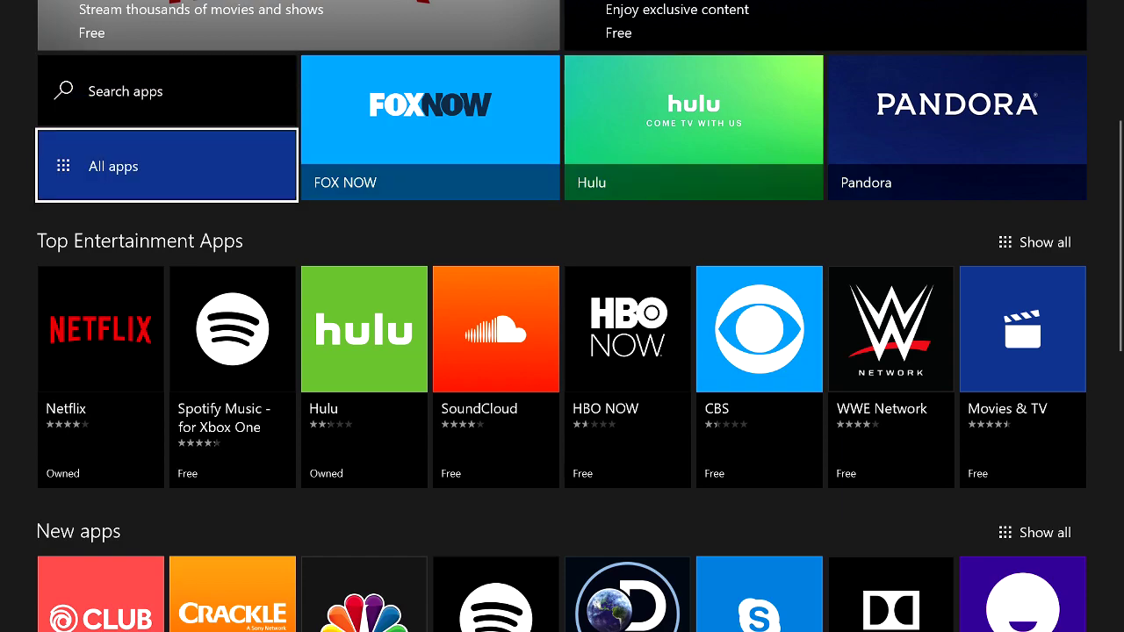
pyautogui.press('Up')
pyautogui.press('Return')
# Spell 'theme' in the app search with the on-screen keyboard
pyautogui.press('Right')
pyautogui.press('Right')
pyautogui.press('Down')
pyautogui.press('Return')
pyautogui.press('Right')
pyautogui.press('Down')
pyautogui.press('Return')
pyautogui.press('Left')
pyautogui.press('Left')
pyautogui.press('Left')
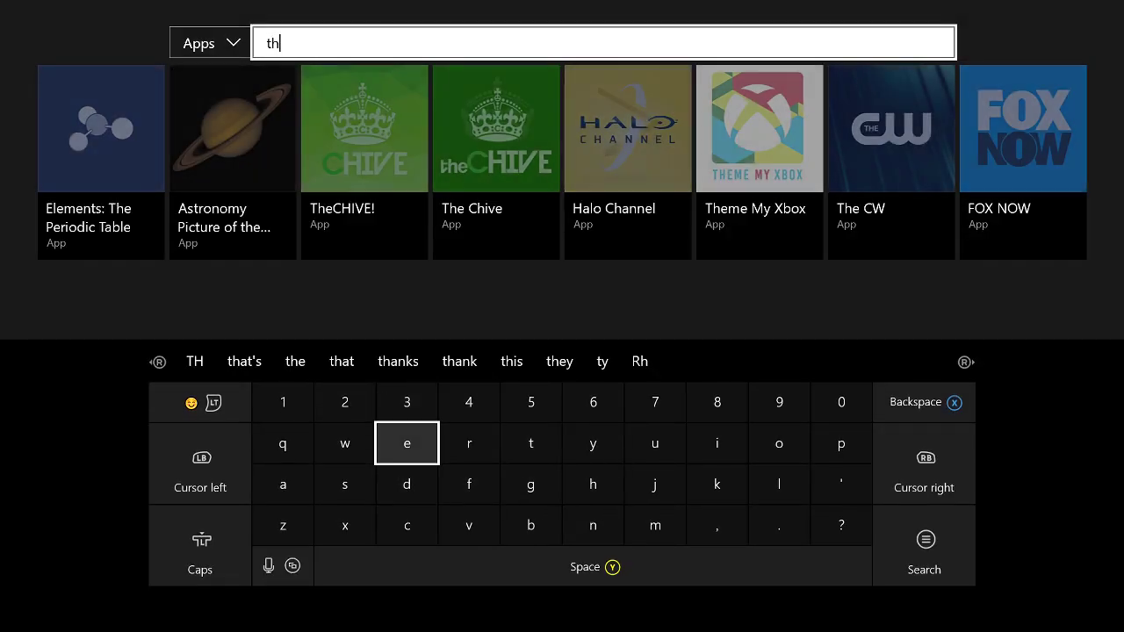
pyautogui.press('Up')
pyautogui.press('Return')
pyautogui.press('Right')
pyautogui.press('Right')
pyautogui.press('Down')
pyautogui.press('Right')
pyautogui.press('Right')
pyautogui.press('Down')
pyautogui.press('Return')
pyautogui.press('Left')
pyautogui.press('Left')
pyautogui.press('Left')
pyautogui.press('Left')
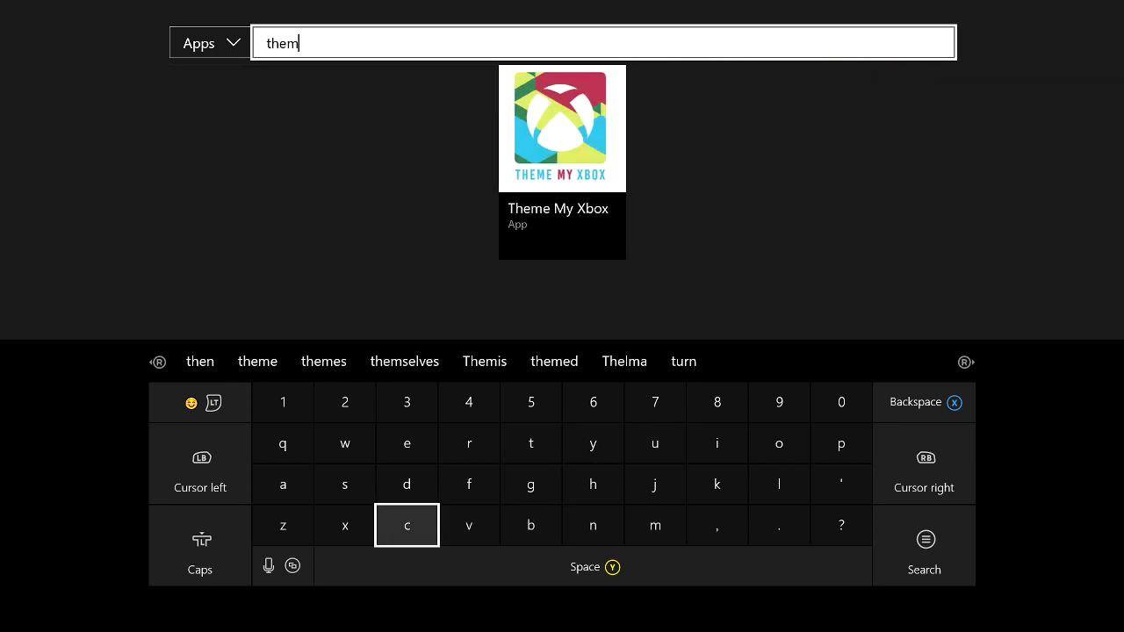
pyautogui.press('Up')
pyautogui.press('Up')
pyautogui.press('Return')
# Open the Theme My Xbox result's product page and launch the app
pyautogui.press('Up')
pyautogui.press('Up')
pyautogui.press('Up')
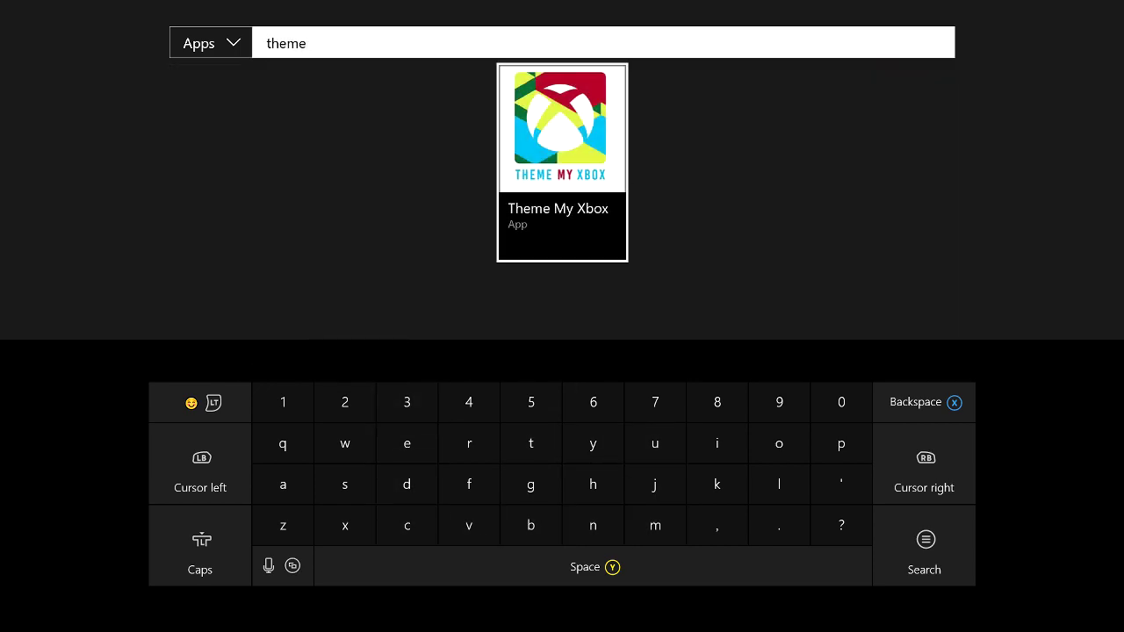
pyautogui.press('Return')
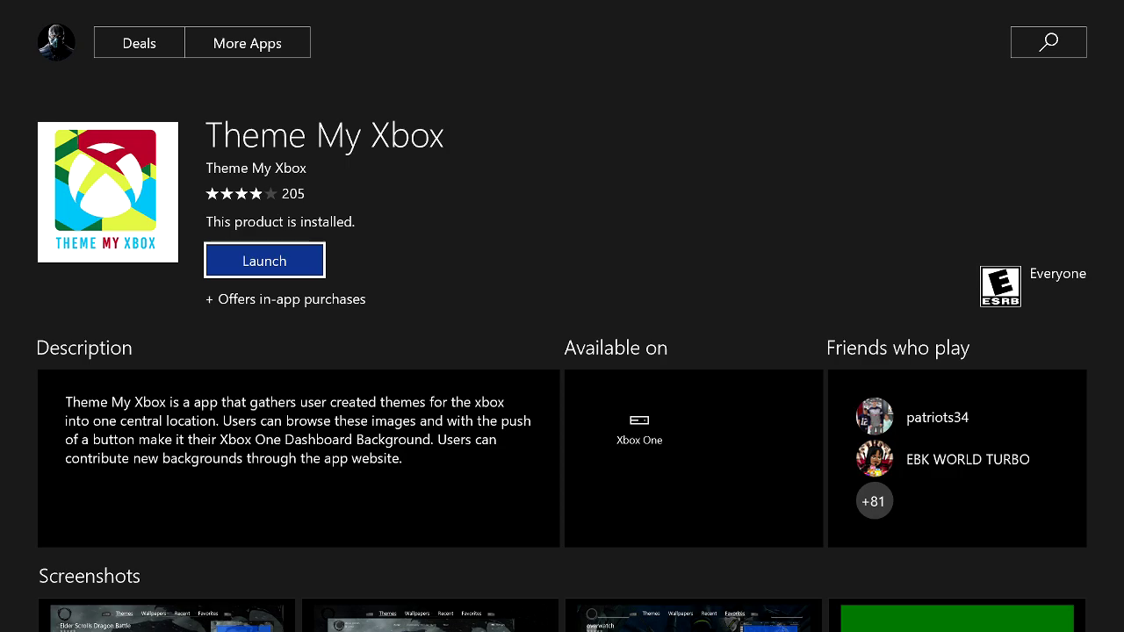
pyautogui.press('Down')
pyautogui.press('Down')
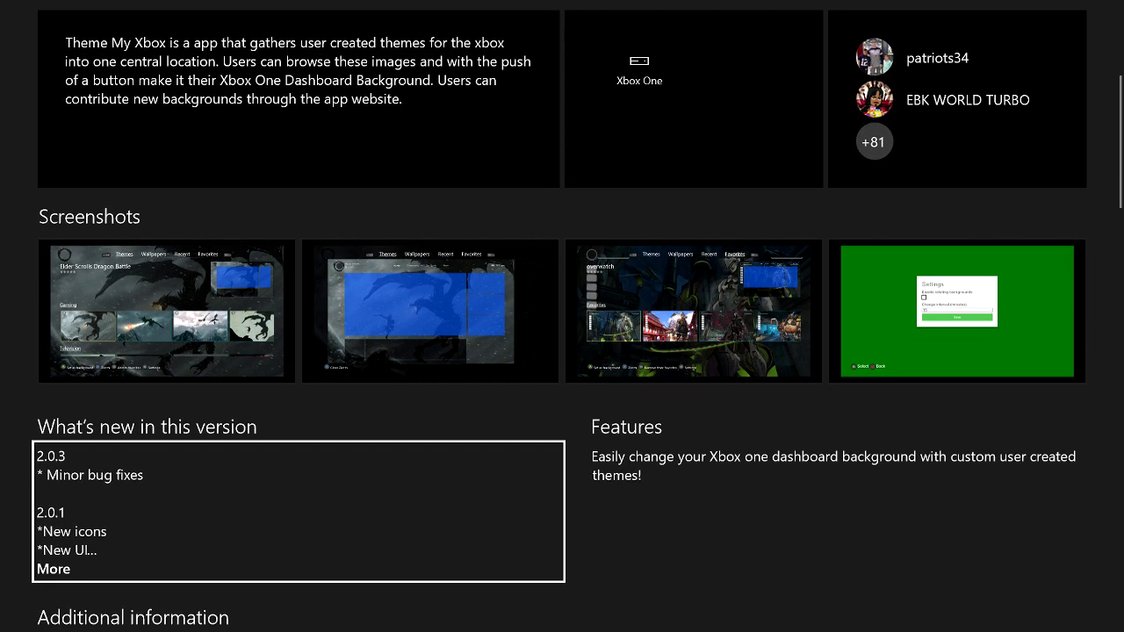
pyautogui.press('Up')
pyautogui.press('Up')
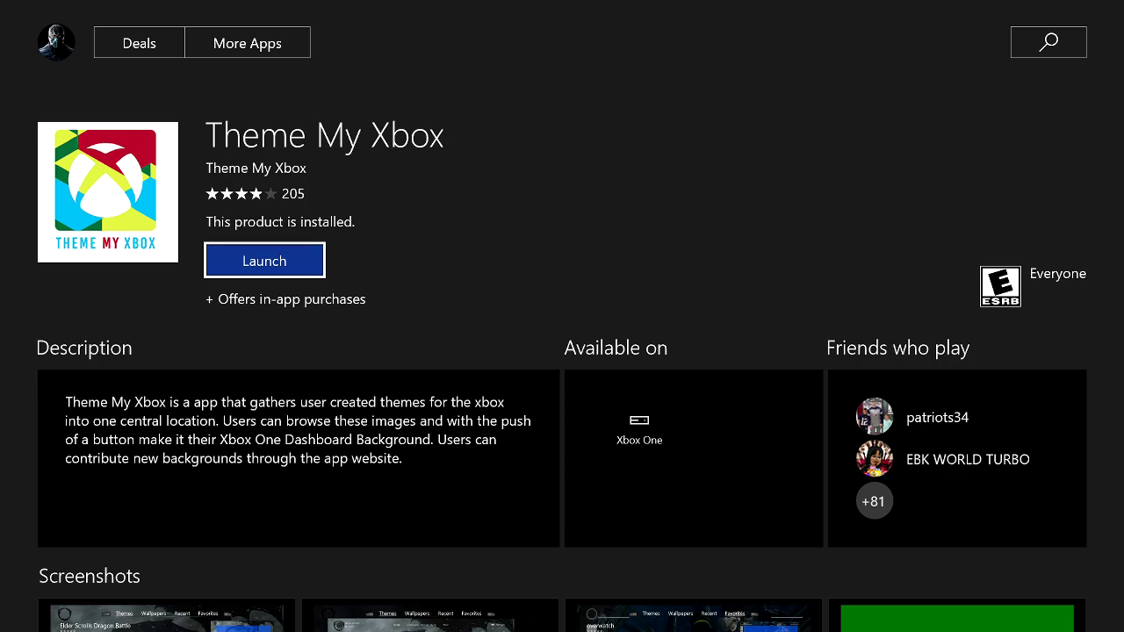
pyautogui.press('Return')
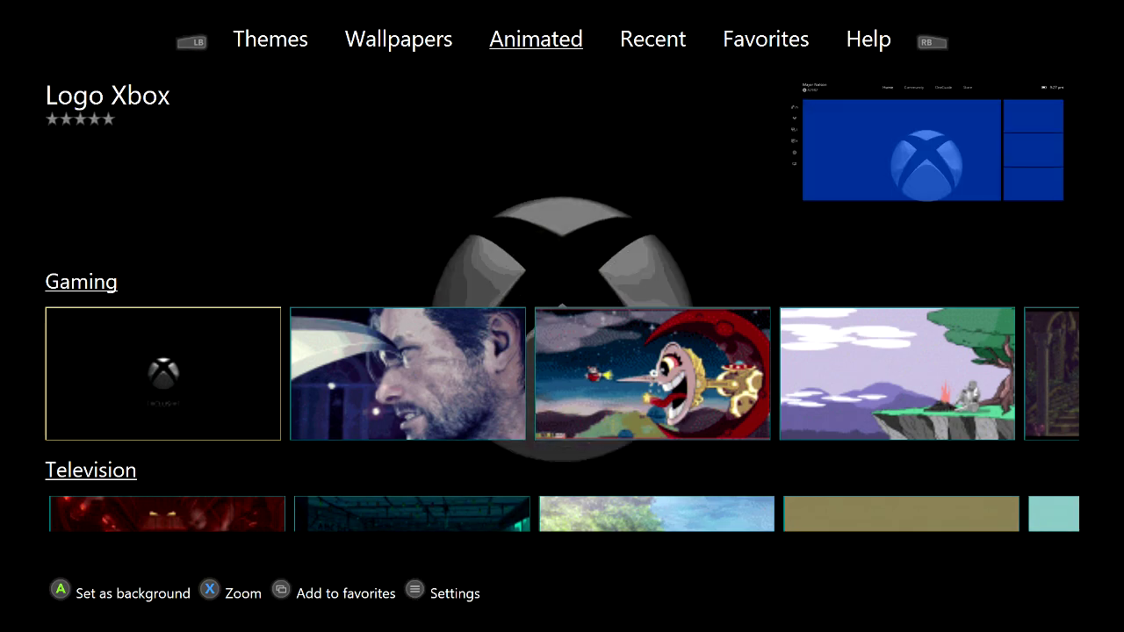
# Switch to the Themes collection and preview themes across the Gaming, Comics, Movies and Television rows
pyautogui.press('pageup')
pyautogui.press('pageup')
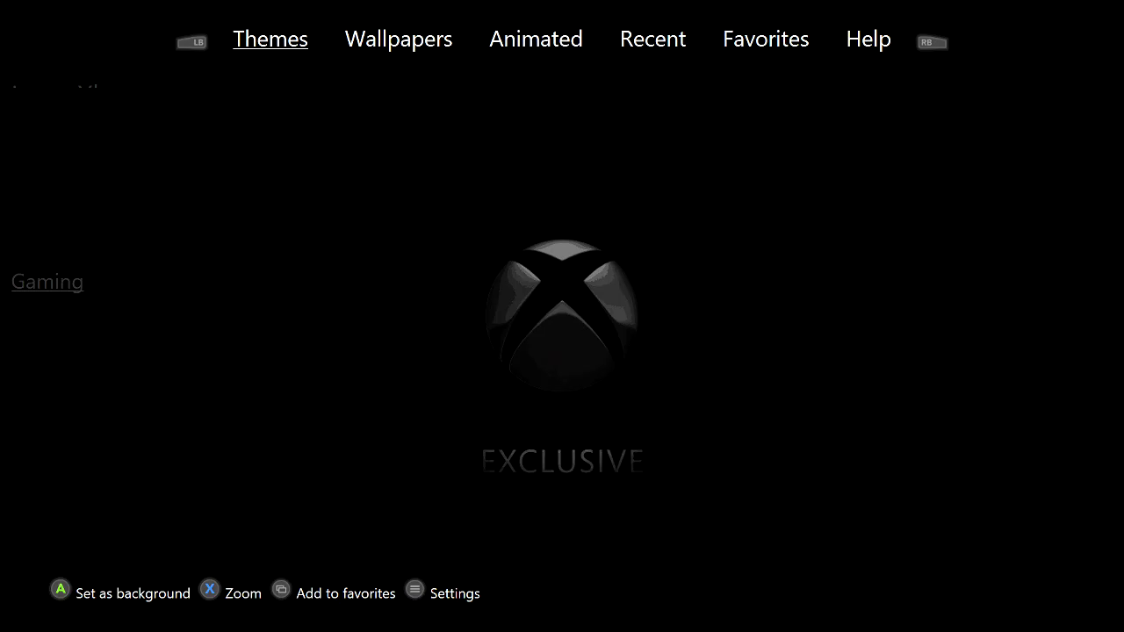
pyautogui.press('Down')
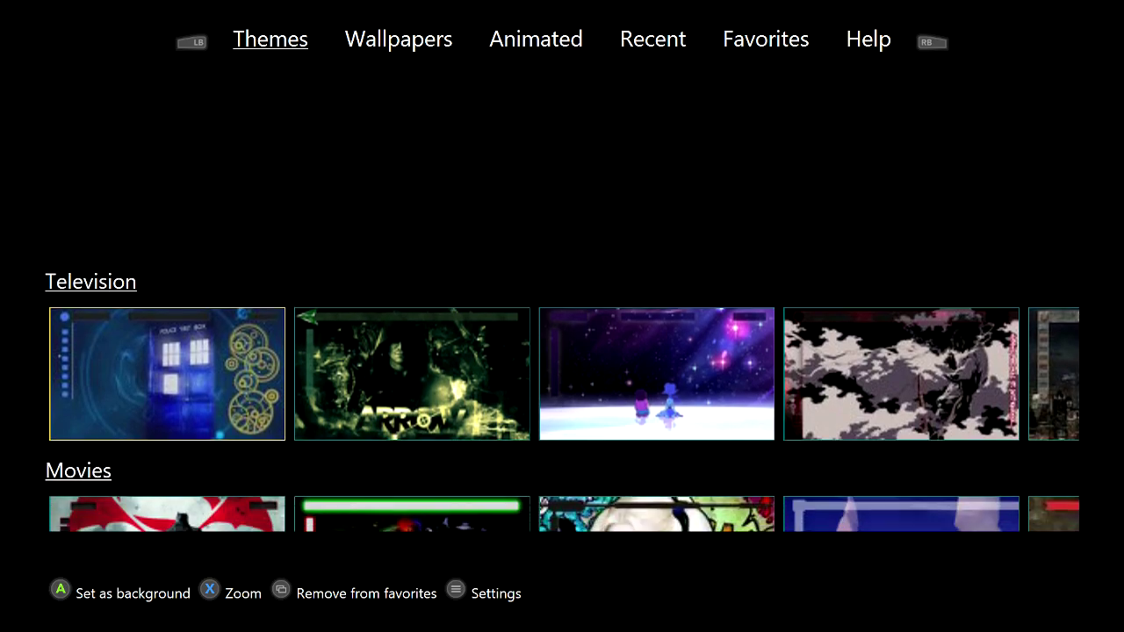
pyautogui.press('Up')
pyautogui.press('Down')
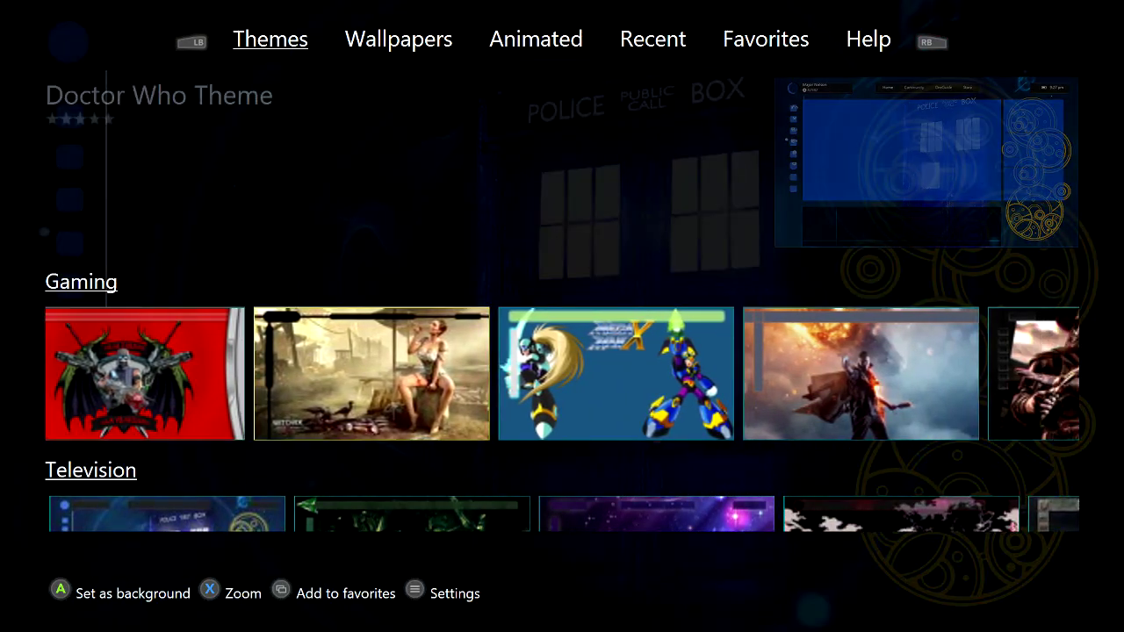
pyautogui.press('Down')
pyautogui.press('Down')
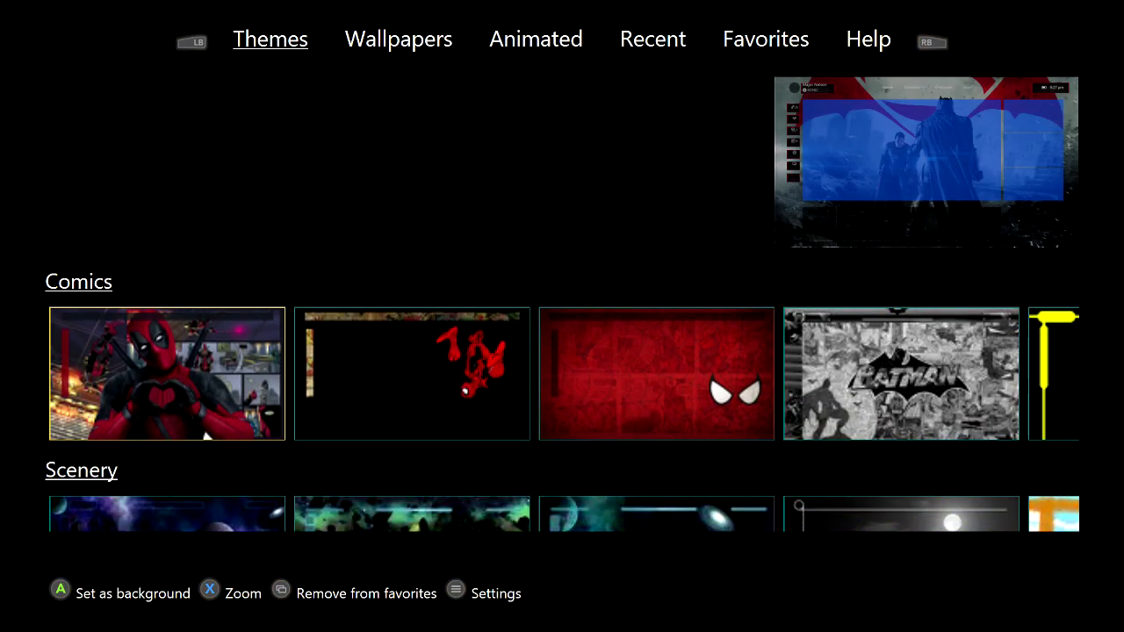
pyautogui.press('Up')
pyautogui.press('Up')
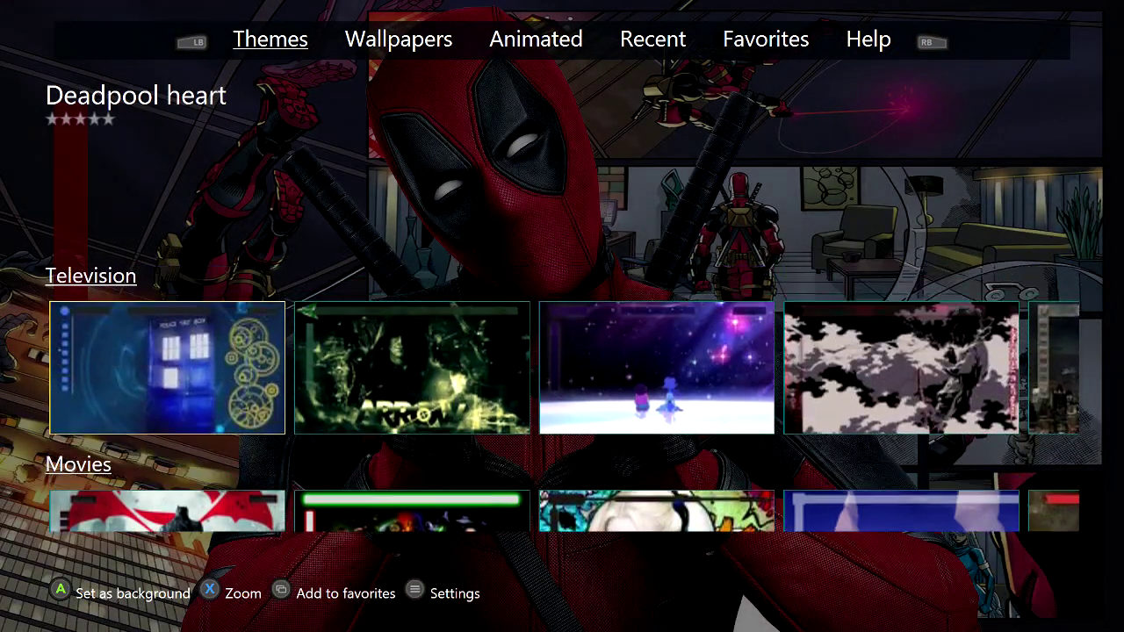
pyautogui.press('Right')
pyautogui.press('Up')
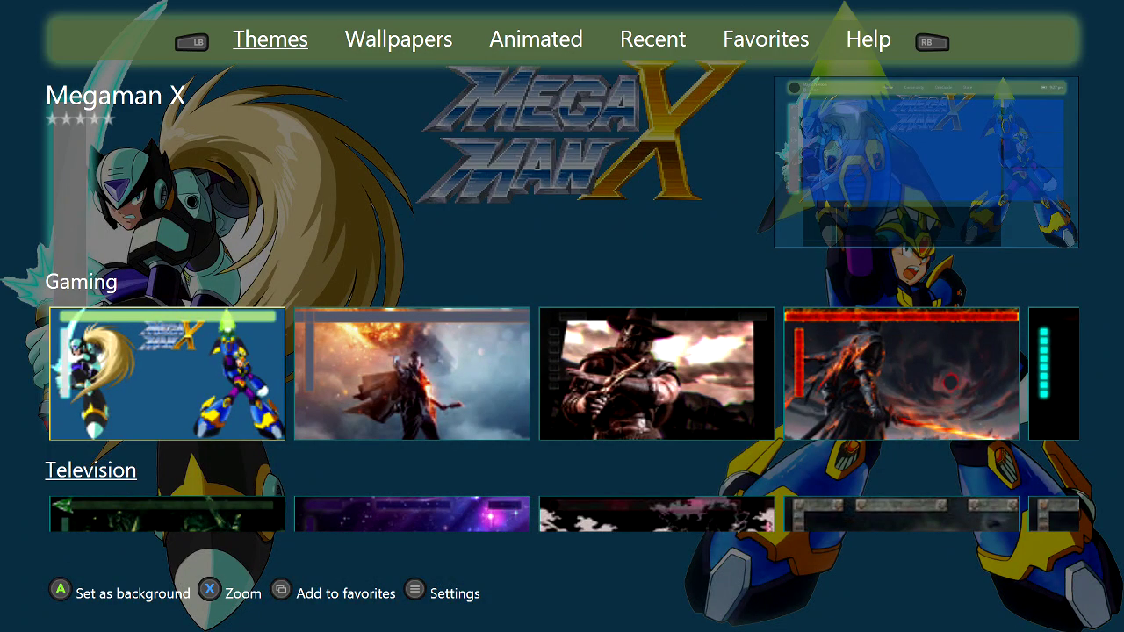
# Set Megaman X as the background, then browse the Gaming themes row to Overwatch Tracer
pyautogui.press('Return')
pyautogui.press('Return')
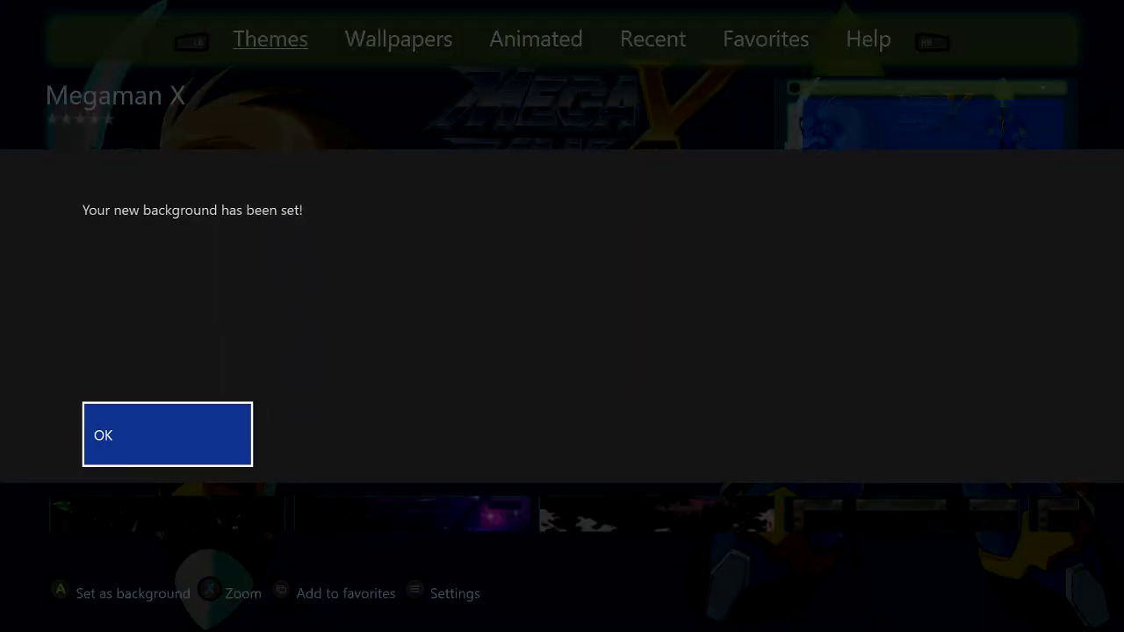
pyautogui.press('Return')
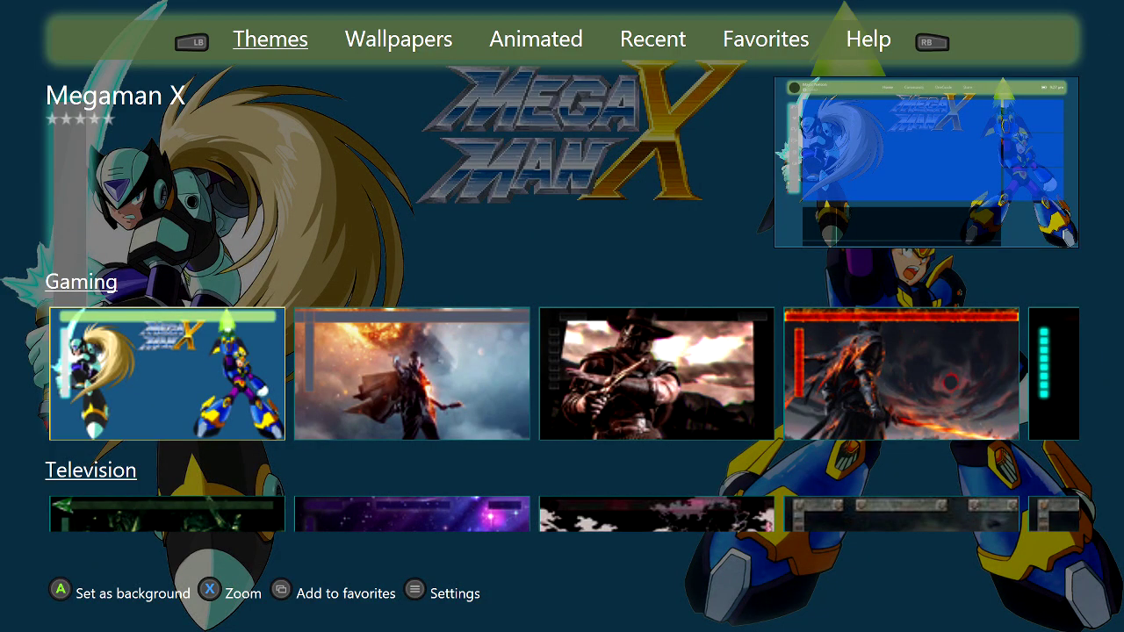
pyautogui.press('Right')
pyautogui.press('Right')
pyautogui.press('Right')
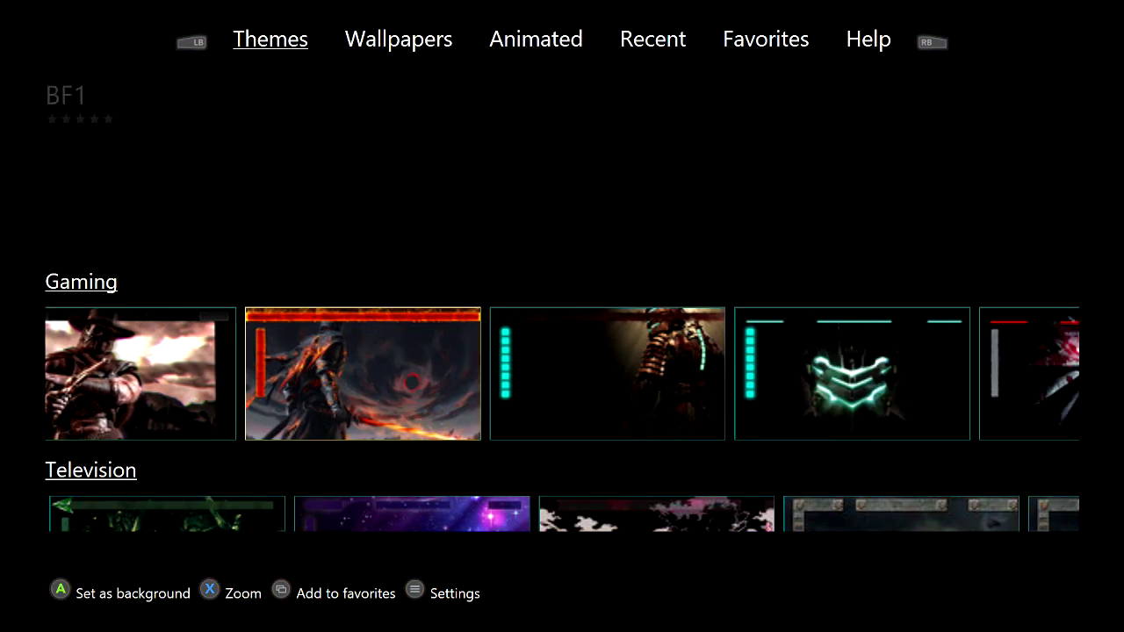
pyautogui.press('Right')
pyautogui.press('Right')
pyautogui.press('Right')
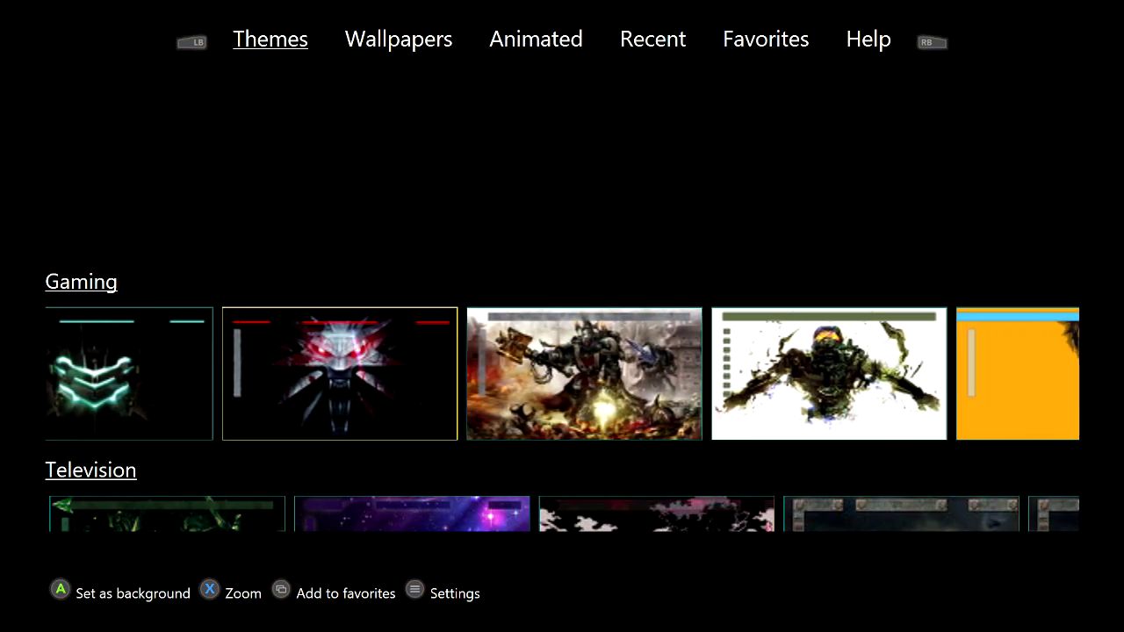
pyautogui.press('Right')
pyautogui.press('Right')
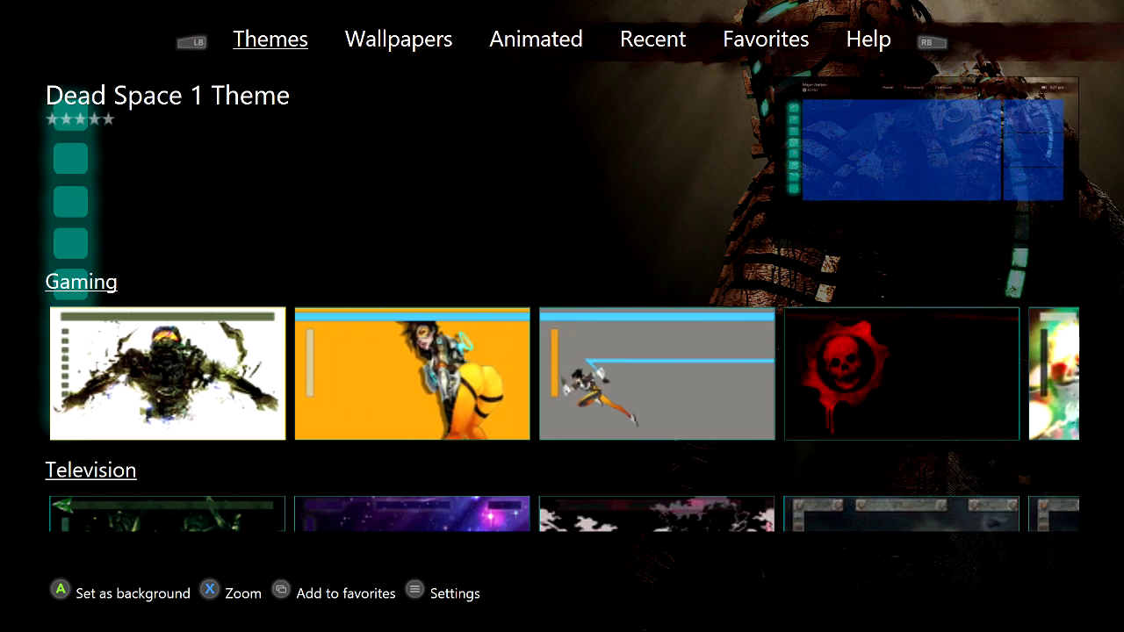
pyautogui.press('Right')
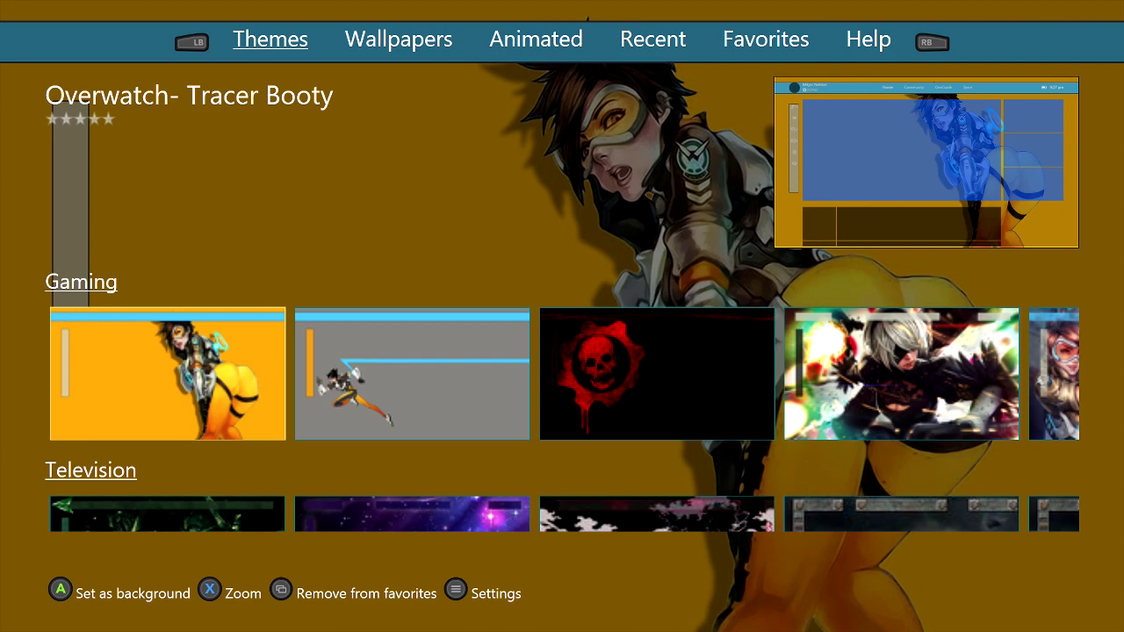
# Visit the Recent and Favorites sections, then view Settings: rotating backgrounds off, 15-minute interval
pyautogui.press('pagedown')
pyautogui.press('pagedown')
pyautogui.press('pagedown')
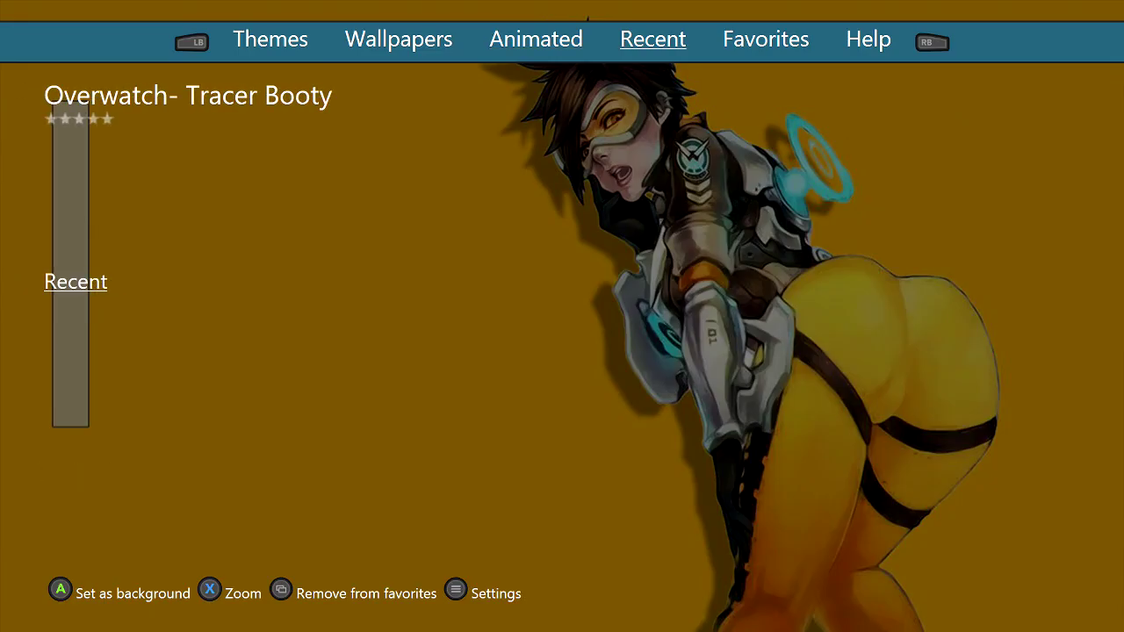
pyautogui.press('pagedown')
pyautogui.press('pagedown')
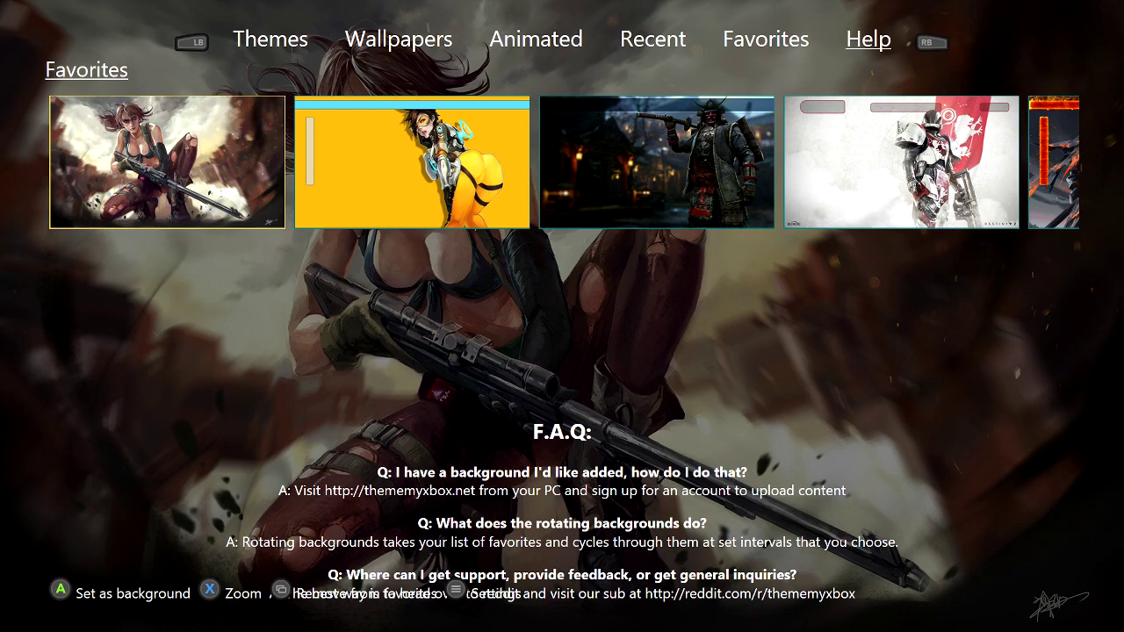
pyautogui.press('pageup')
pyautogui.press('Menu')
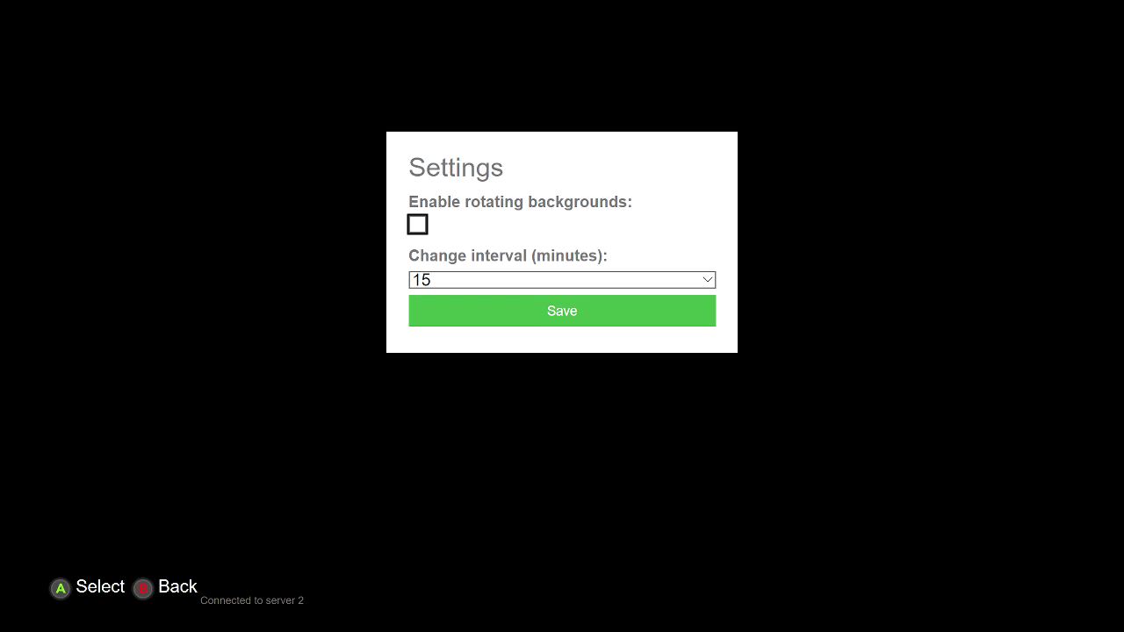
# Close Settings and move through Wallpapers and Recent to the Help F.A.Q. page
pyautogui.press('Escape')
pyautogui.press('pagedown')
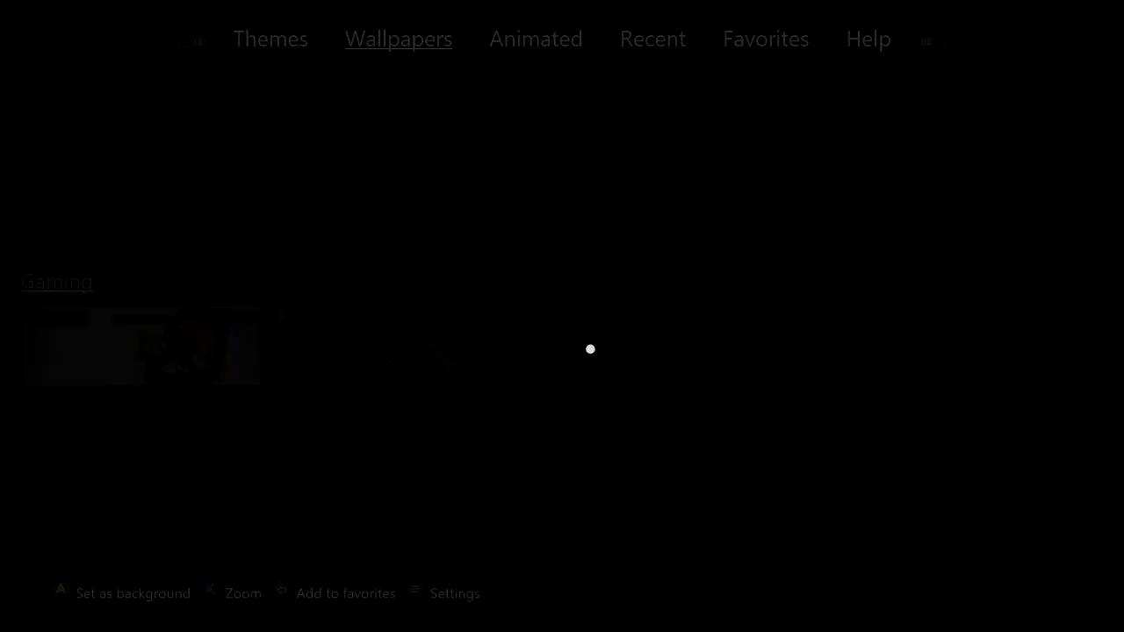
pyautogui.press('pagedown')
pyautogui.press('pagedown')
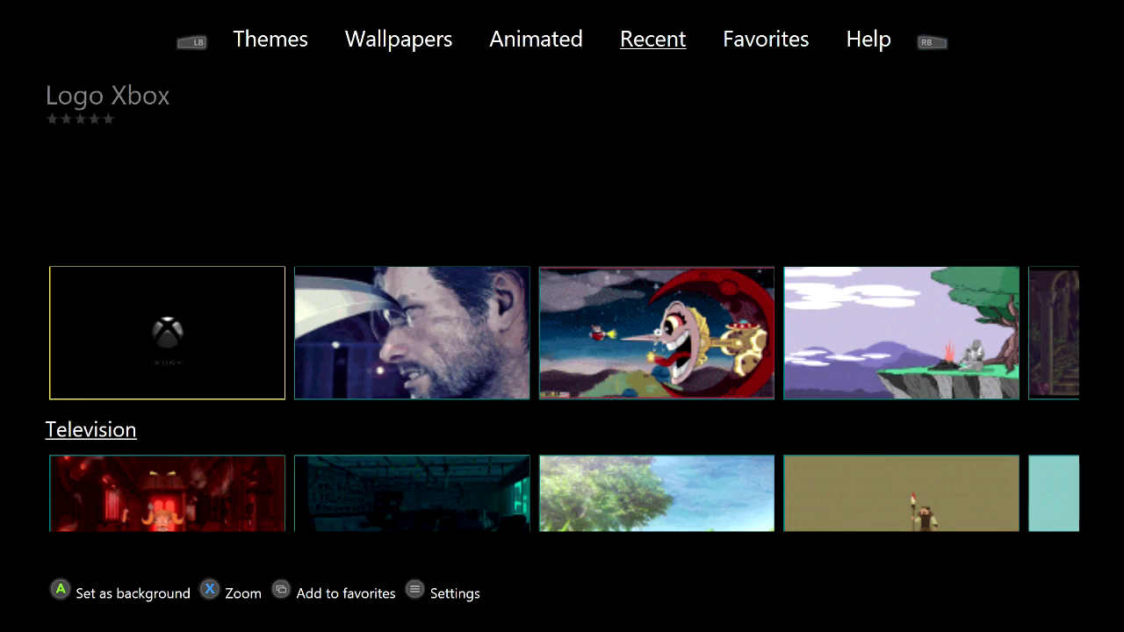
pyautogui.press('pagedown')
pyautogui.press('pagedown')
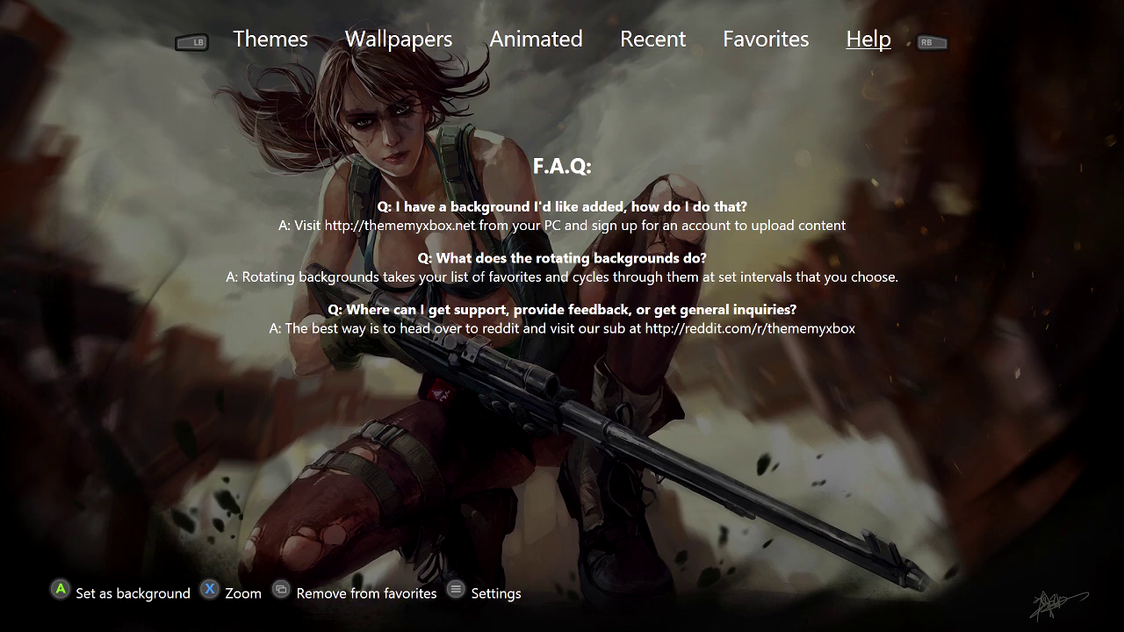
# Go back from Help through Favorites to the Animated backgrounds catalogue
pyautogui.press('Left')
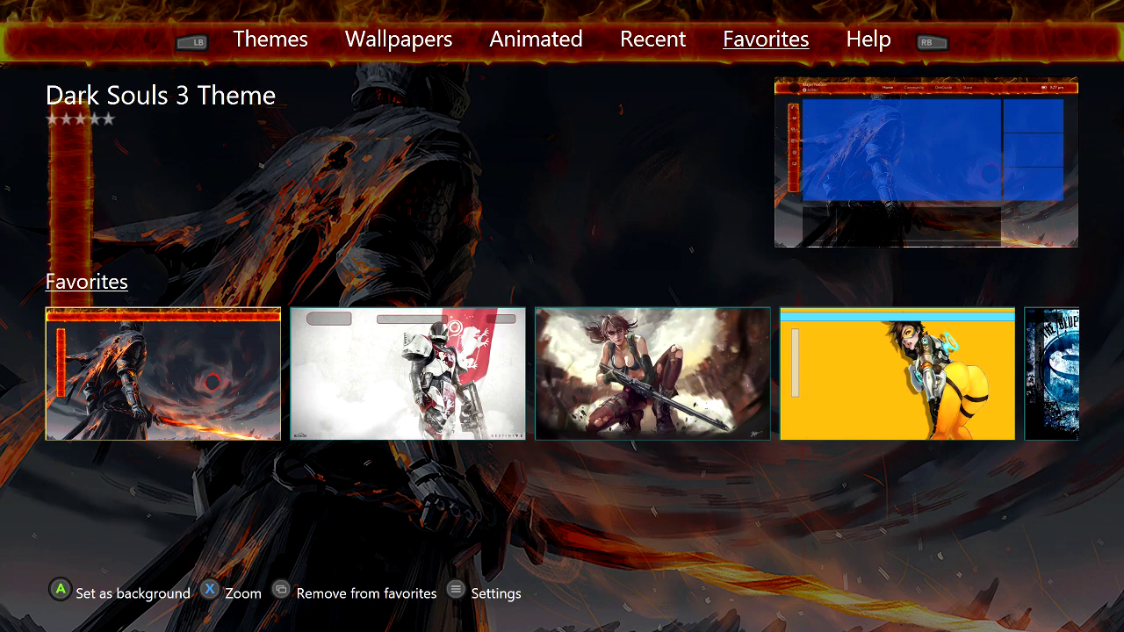
pyautogui.press('Left')
pyautogui.press('Left')
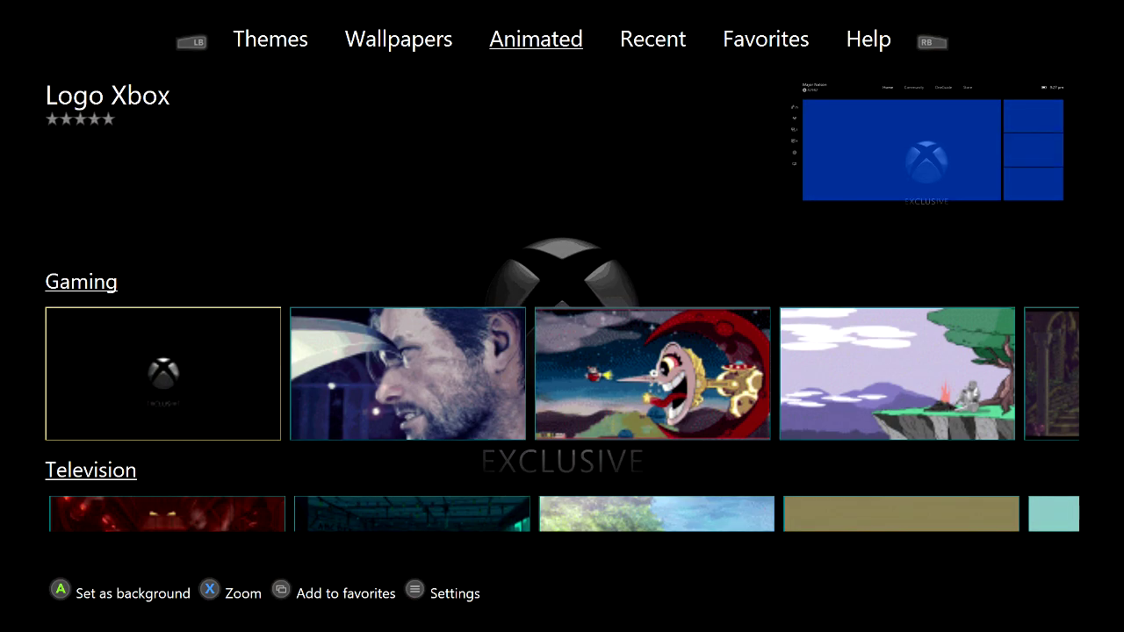
# Go down past Television, Movies, Animals and Scenery to Anime and choose the son goku background
pyautogui.press('Down')
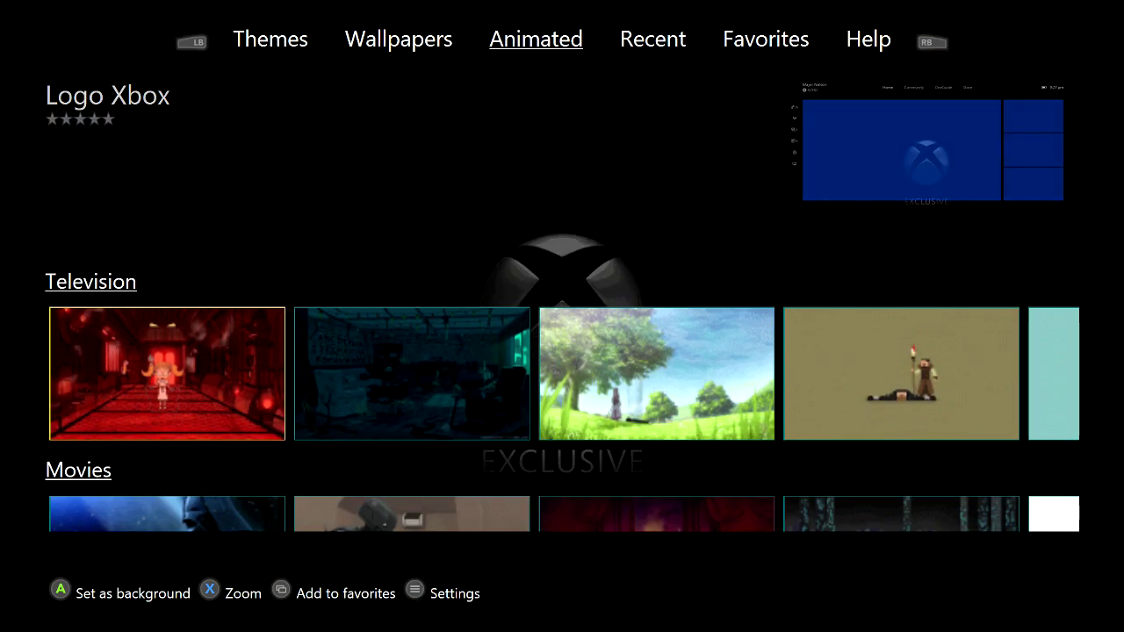
pyautogui.press('Down')
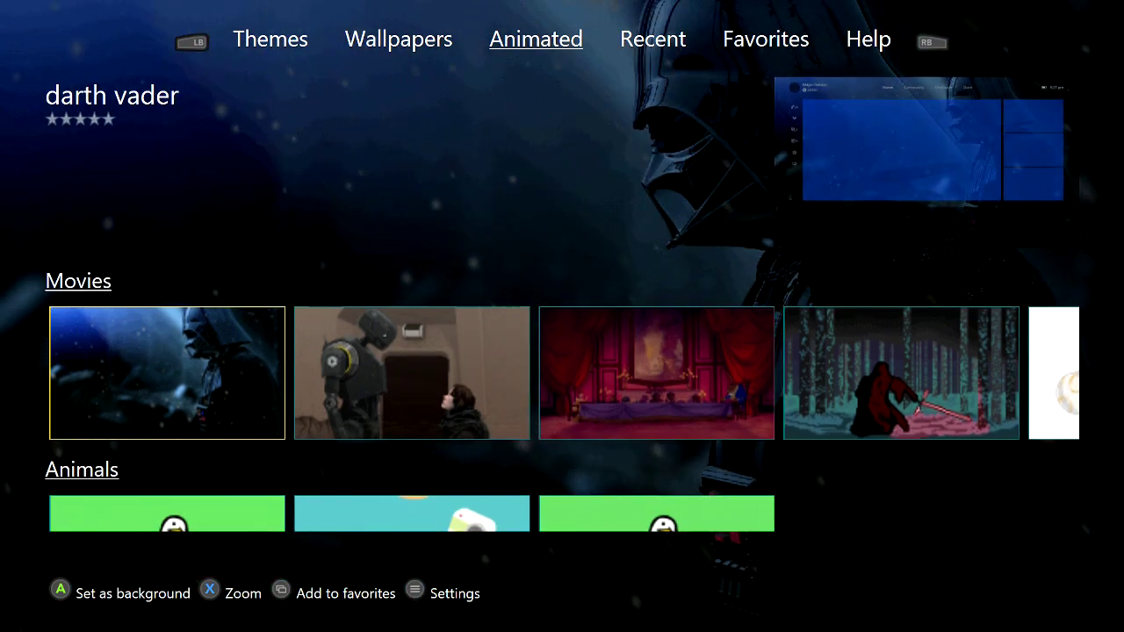
pyautogui.press('Down')
pyautogui.press('Down')
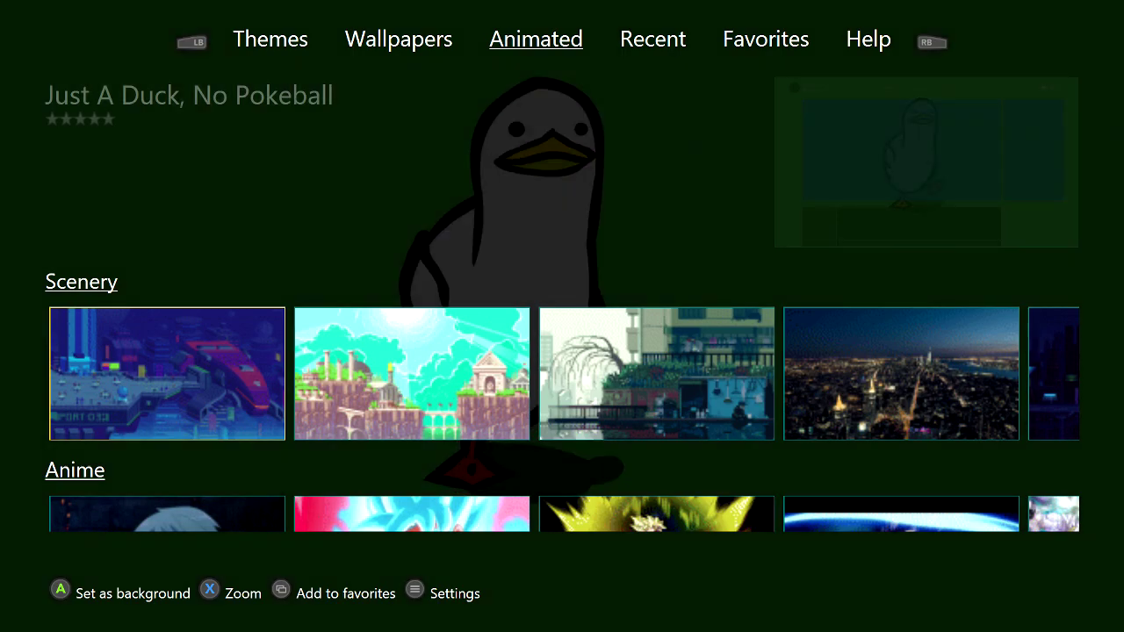
pyautogui.press('Down')
pyautogui.press('Up')
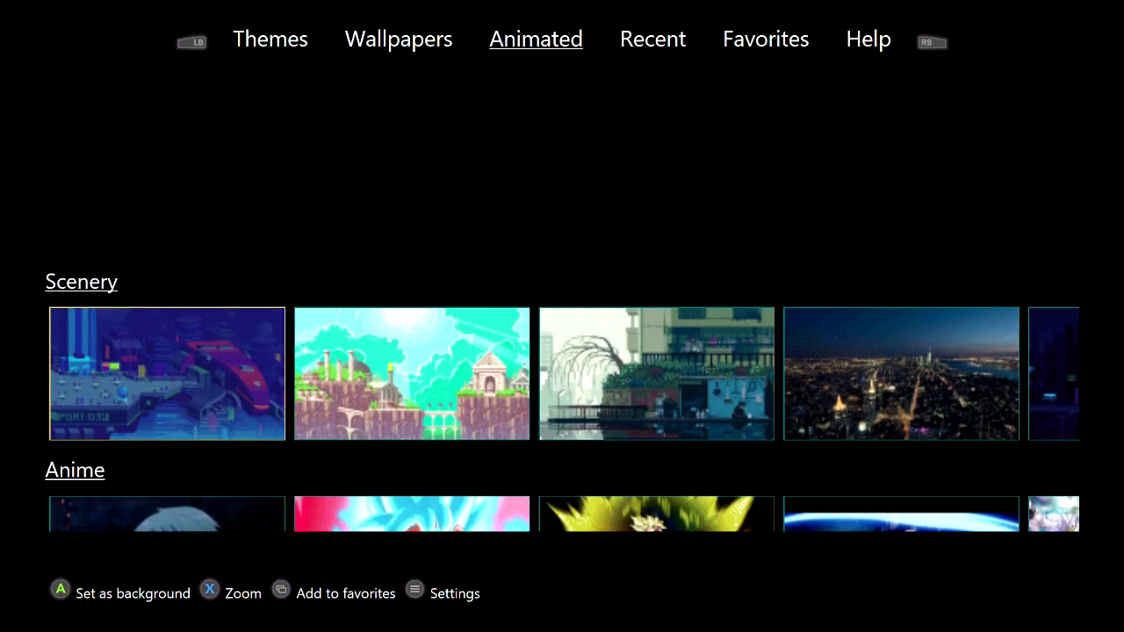
pyautogui.press('Down')
pyautogui.press('Right')
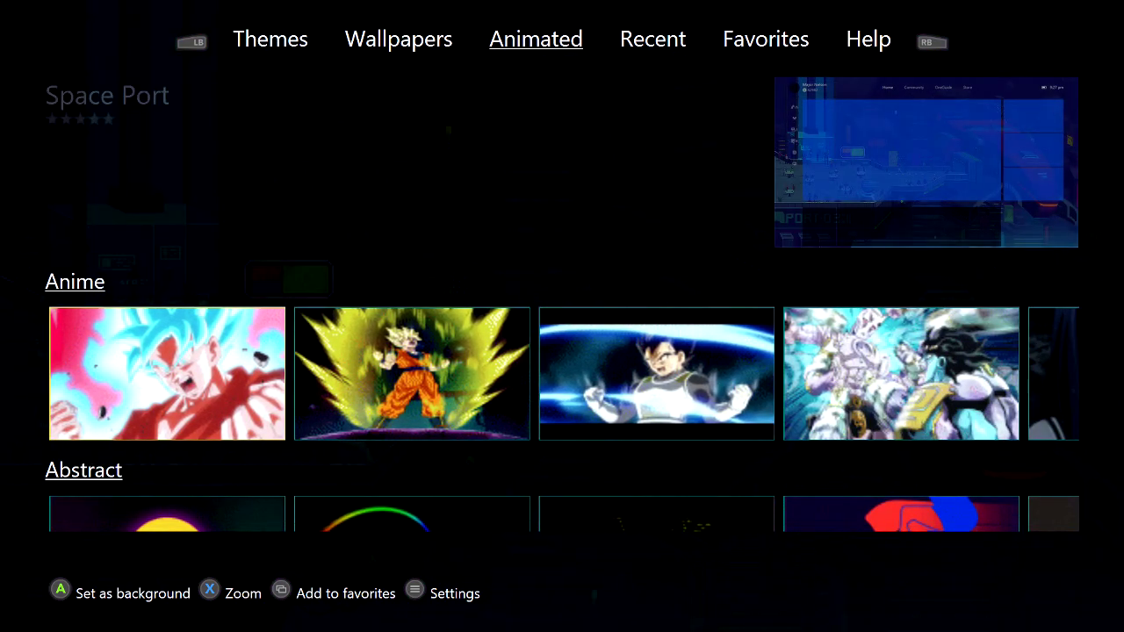
pyautogui.press('Right')
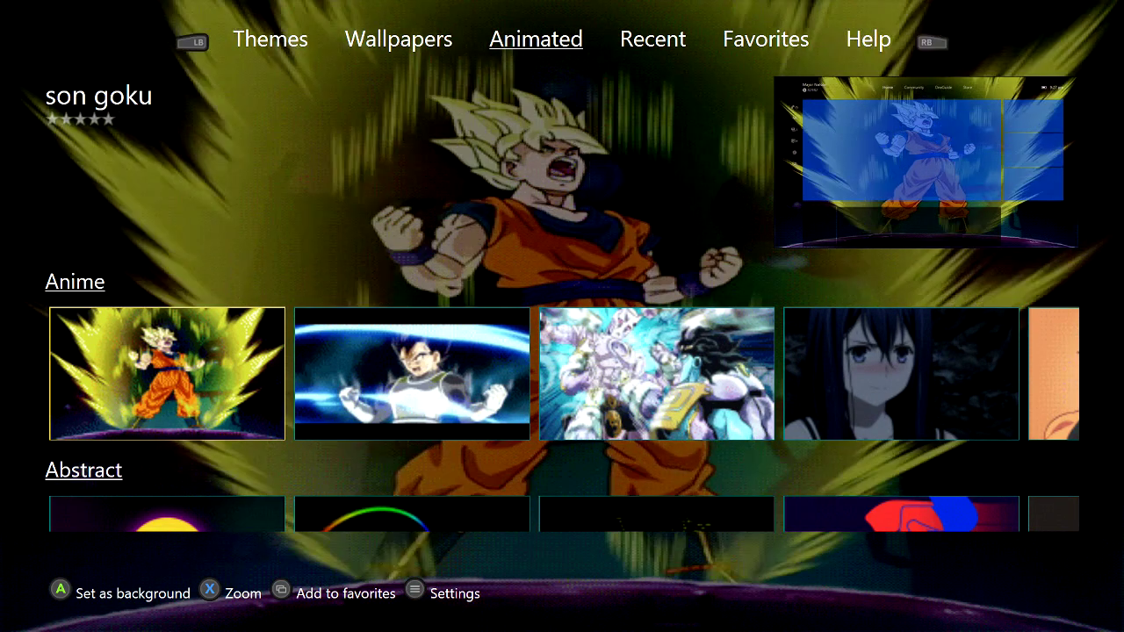
pyautogui.press('Return')
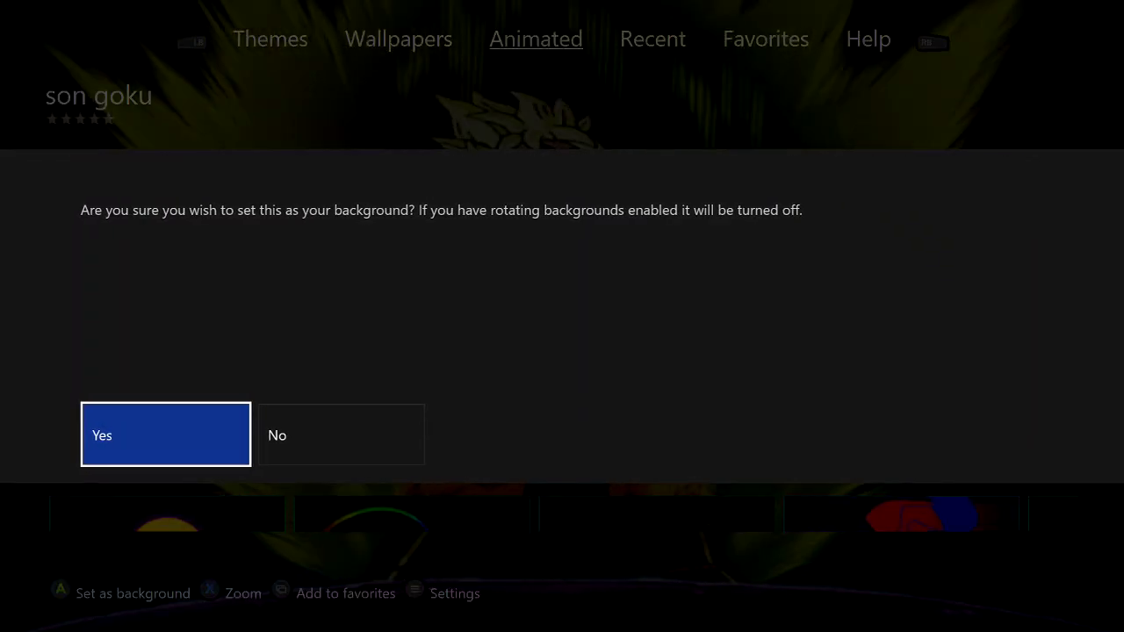
# Confirm son goku as the animated background, dismiss the success message, and bring up the Xbox Guide
pyautogui.press('Return')
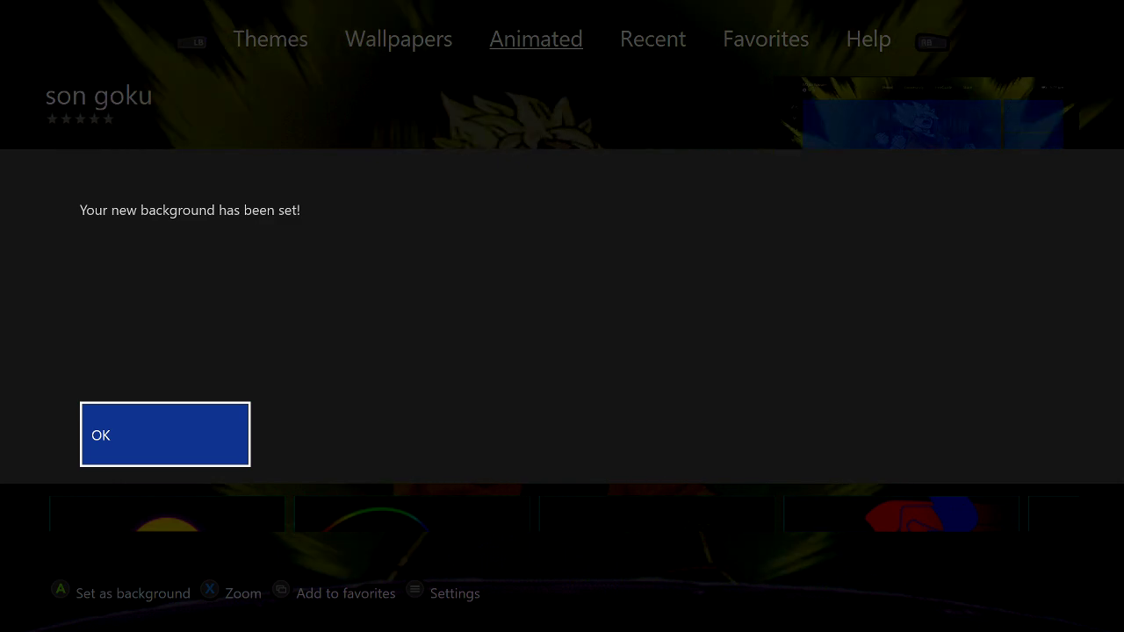
pyautogui.press('Return')
pyautogui.press('super')
# Return to Home from the Guide to see the animated son goku background
pyautogui.press('Right')
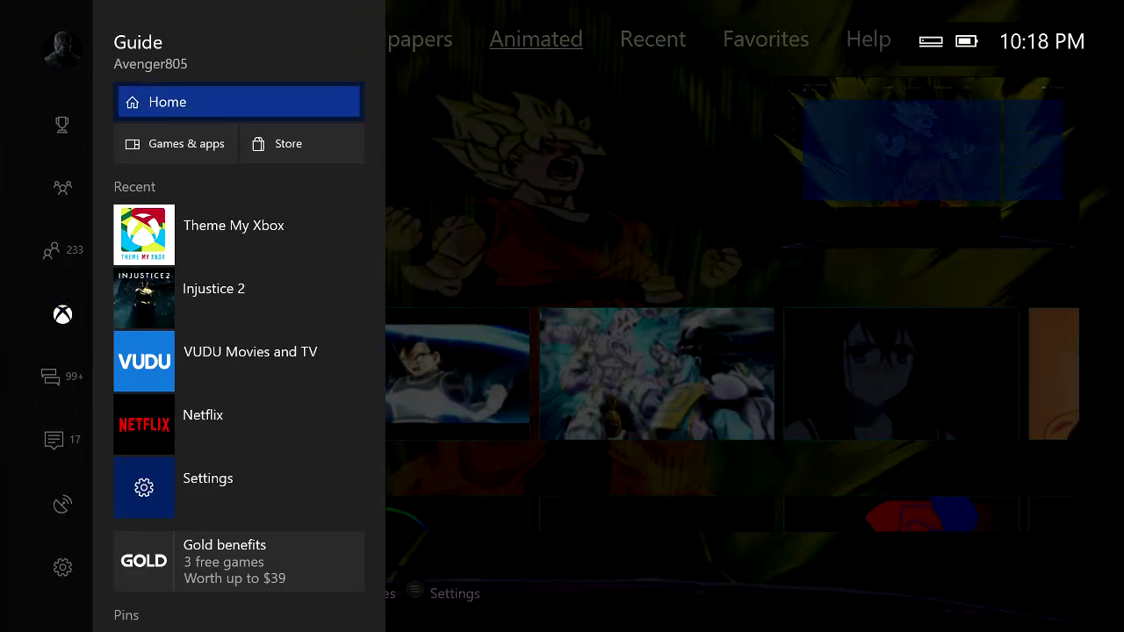
pyautogui.press('Return')
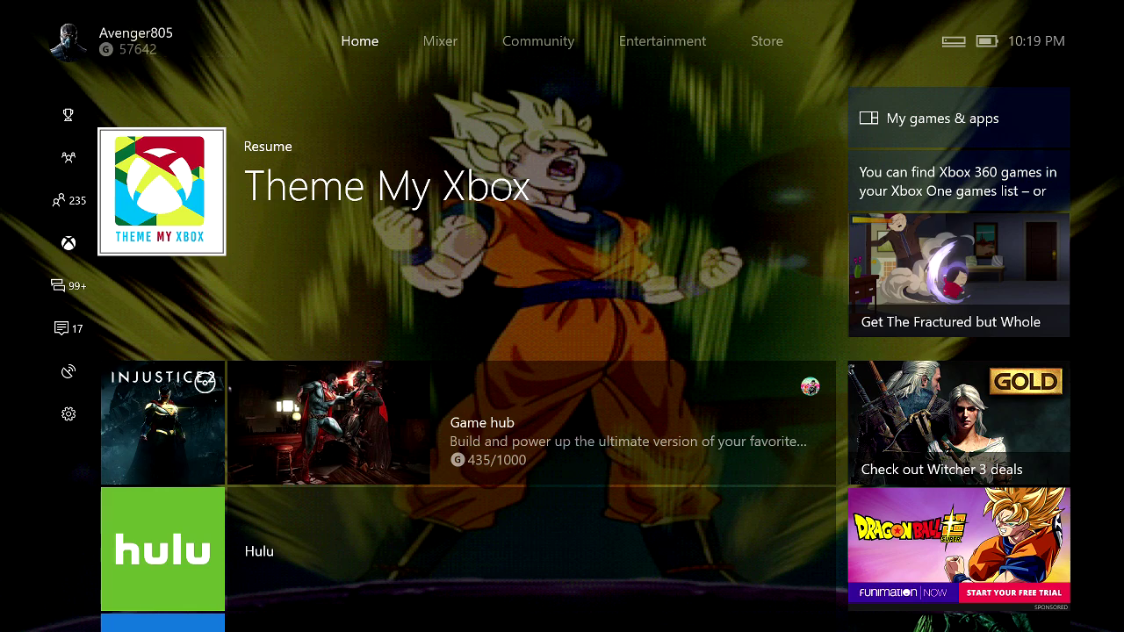
# Relaunch Theme My Xbox from its Home tile
pyautogui.press('Right')
pyautogui.press('Left')
pyautogui.press('Return')
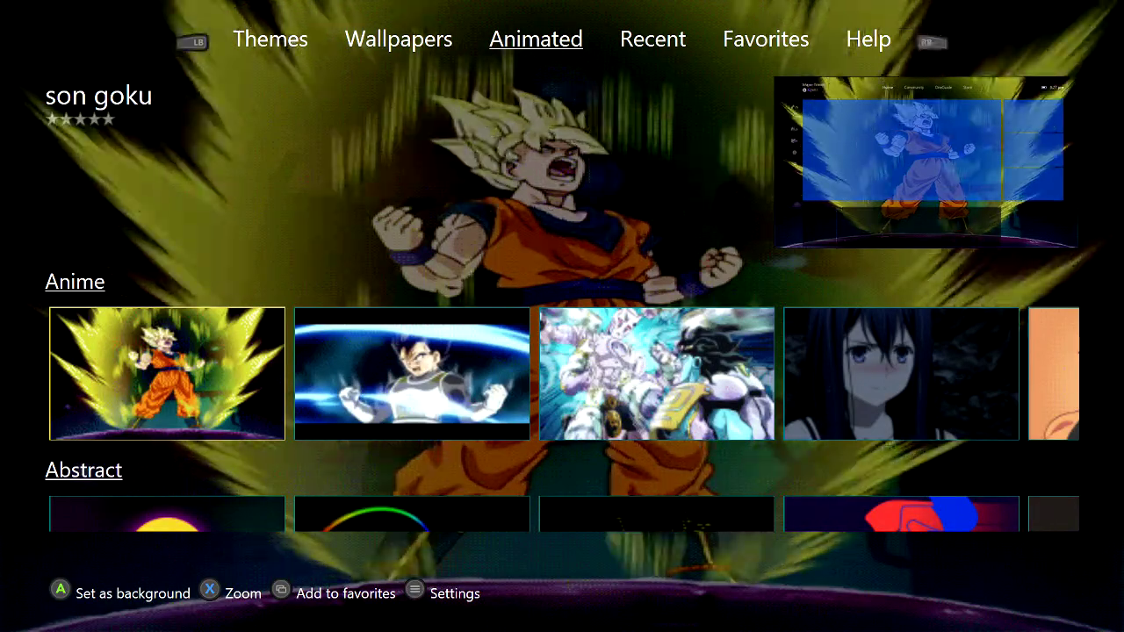
# Browse the Wallpapers rows for Movies and Comics, then the Animated and Recent sections
pyautogui.press('pageup')
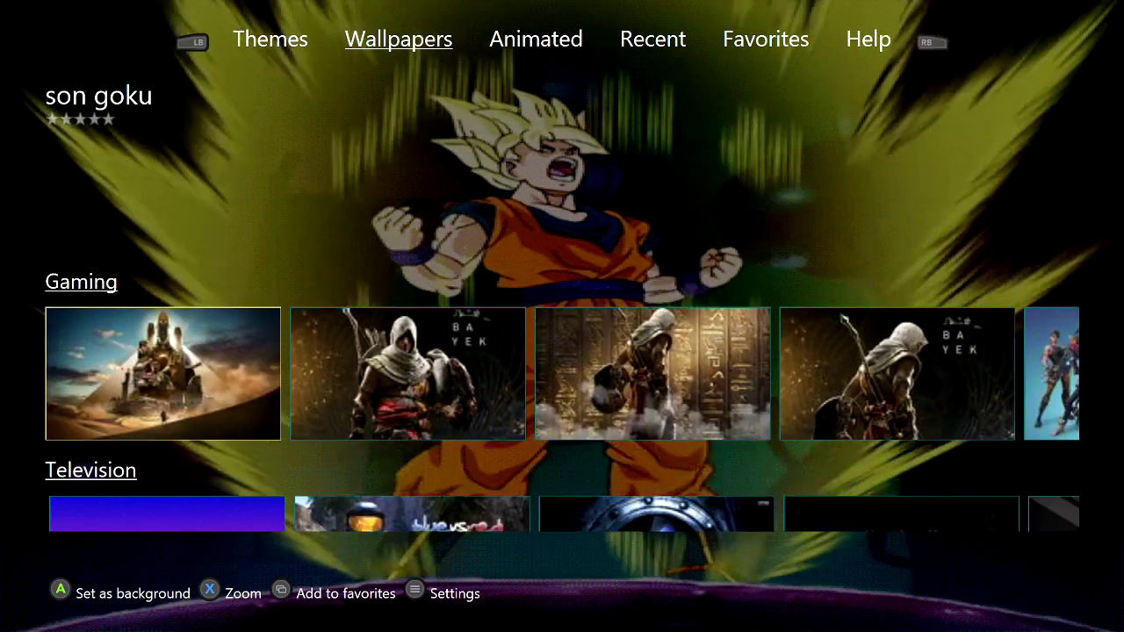
pyautogui.press('Down')
pyautogui.press('Down')
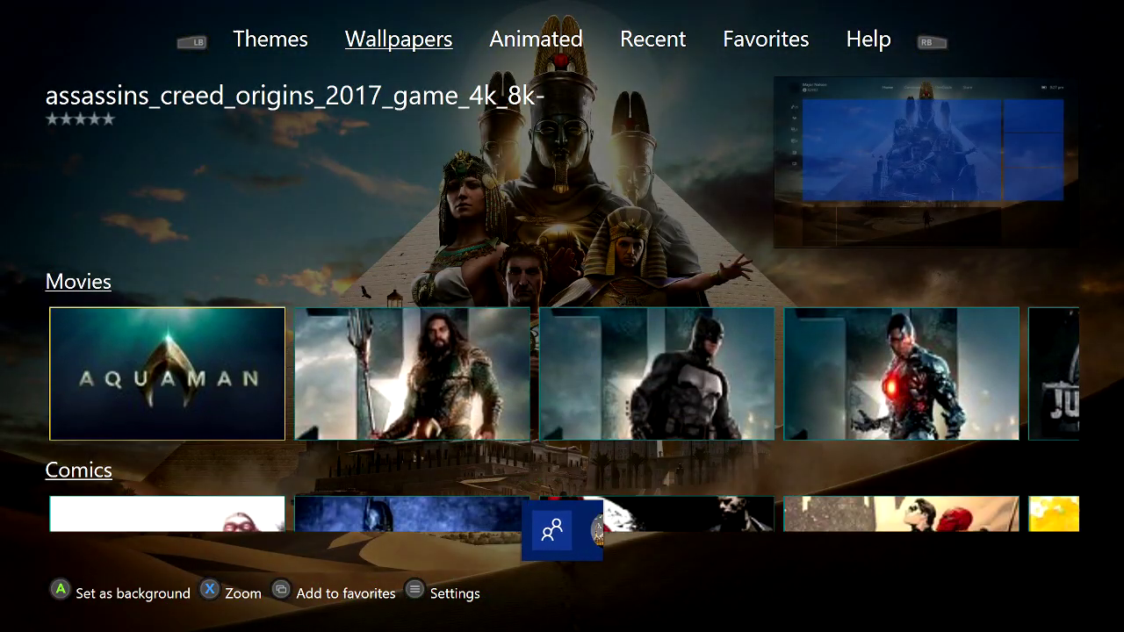
pyautogui.press('Down')
pyautogui.press('Right')
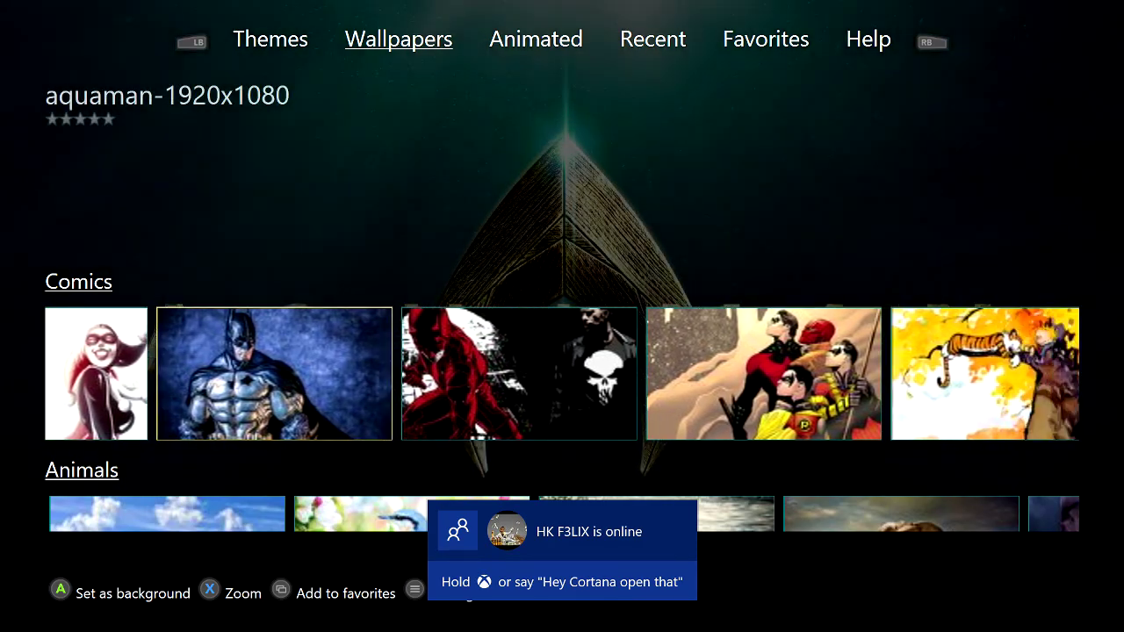
pyautogui.hotkey('ctrl', 'Tab')
pyautogui.hotkey('ctrl', 'Tab')
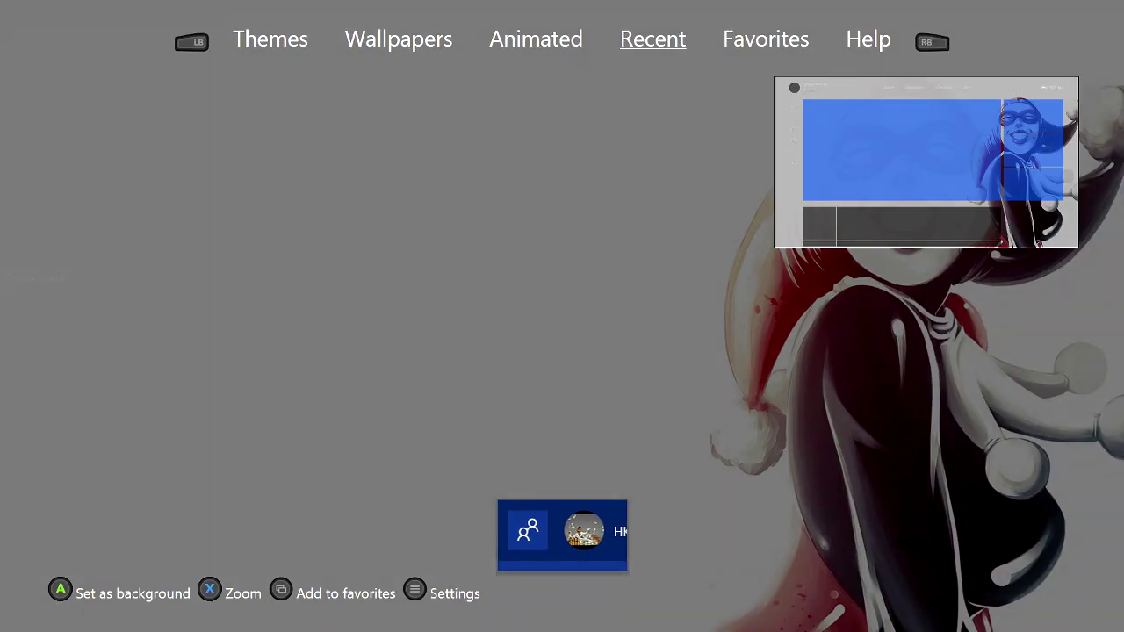
pyautogui.hotkey('ctrl', 'Tab')
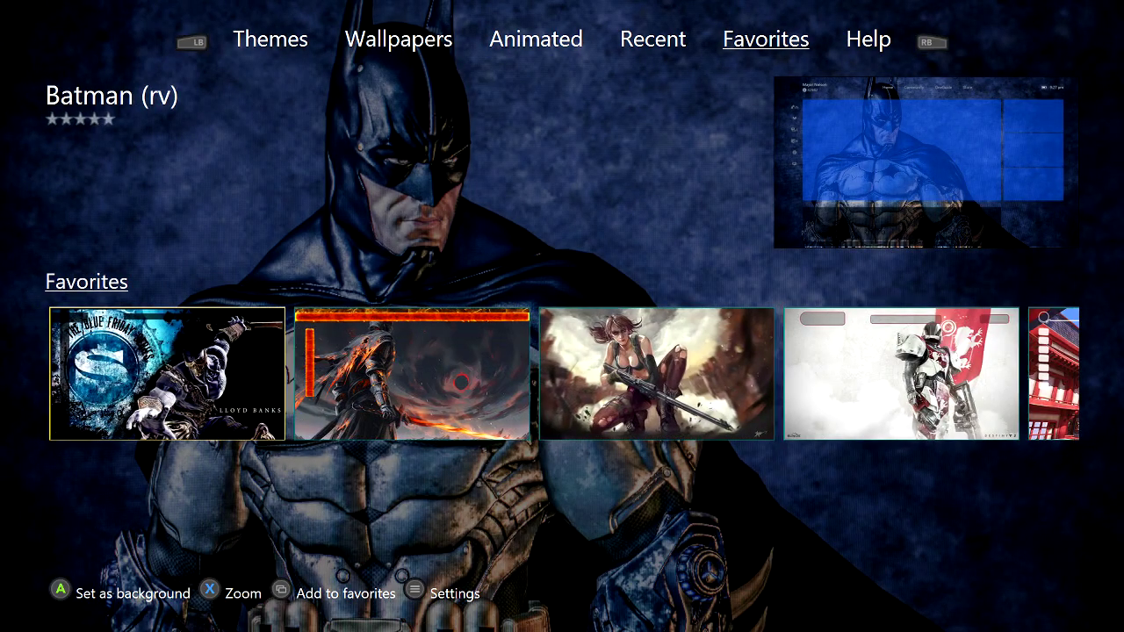
pyautogui.hotkey('ctrl', 'shift', 'Tab')
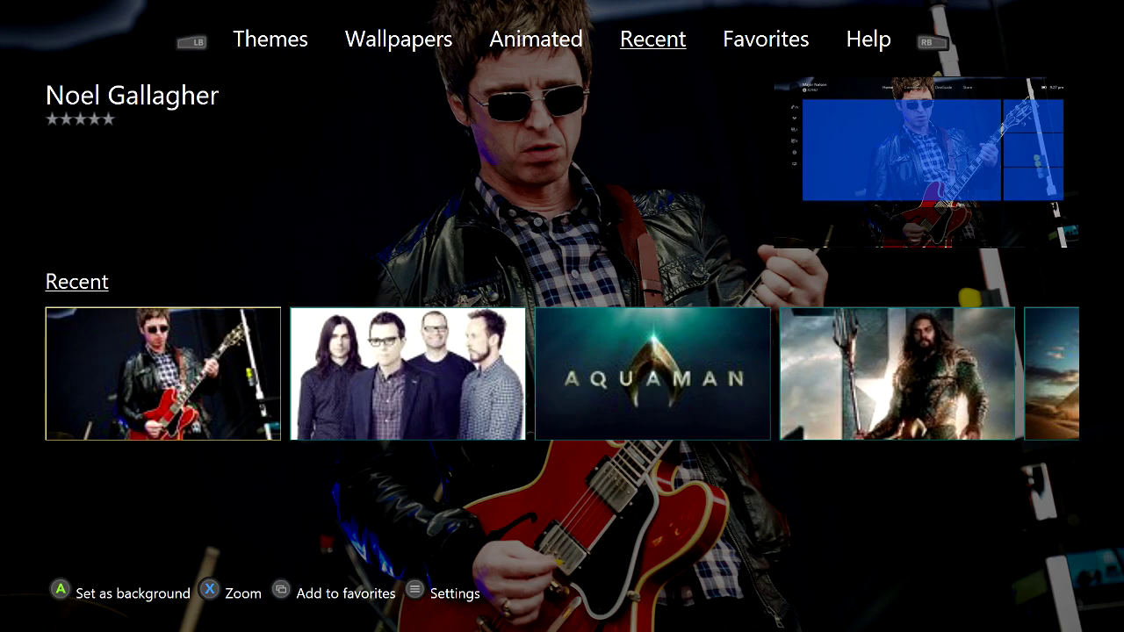
# Scroll the Favorites wallpapers to preview Harley Quinn, then bring up the Xbox Guide
pyautogui.press('pagedown')
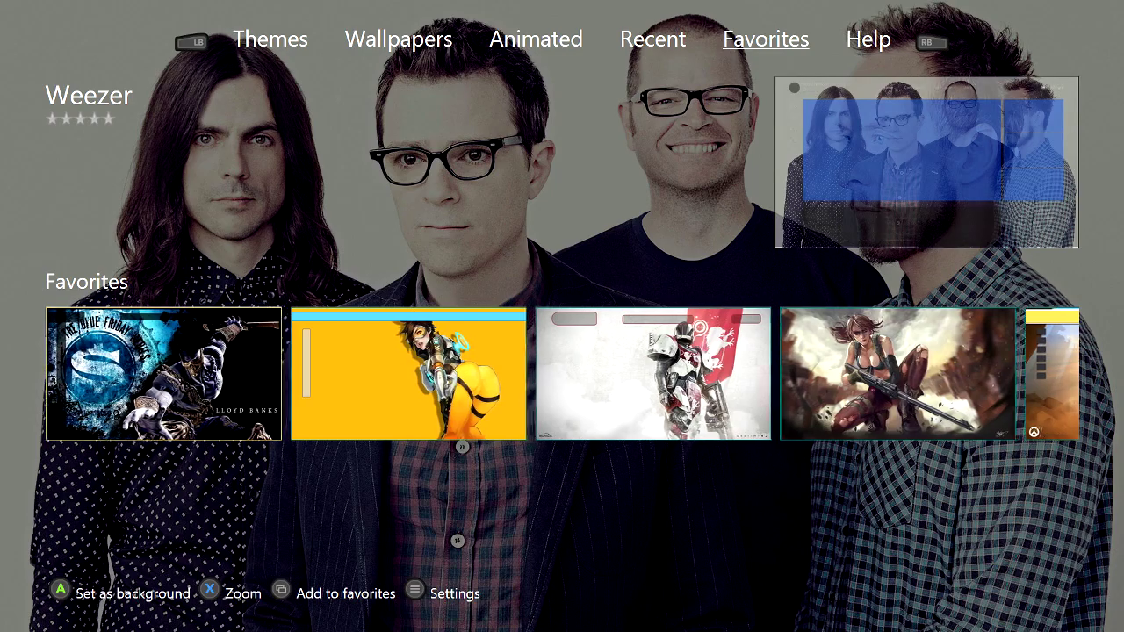
pyautogui.press('Right')
pyautogui.press('Right')
pyautogui.press('Right')
pyautogui.press('Right')
pyautogui.press('Right')
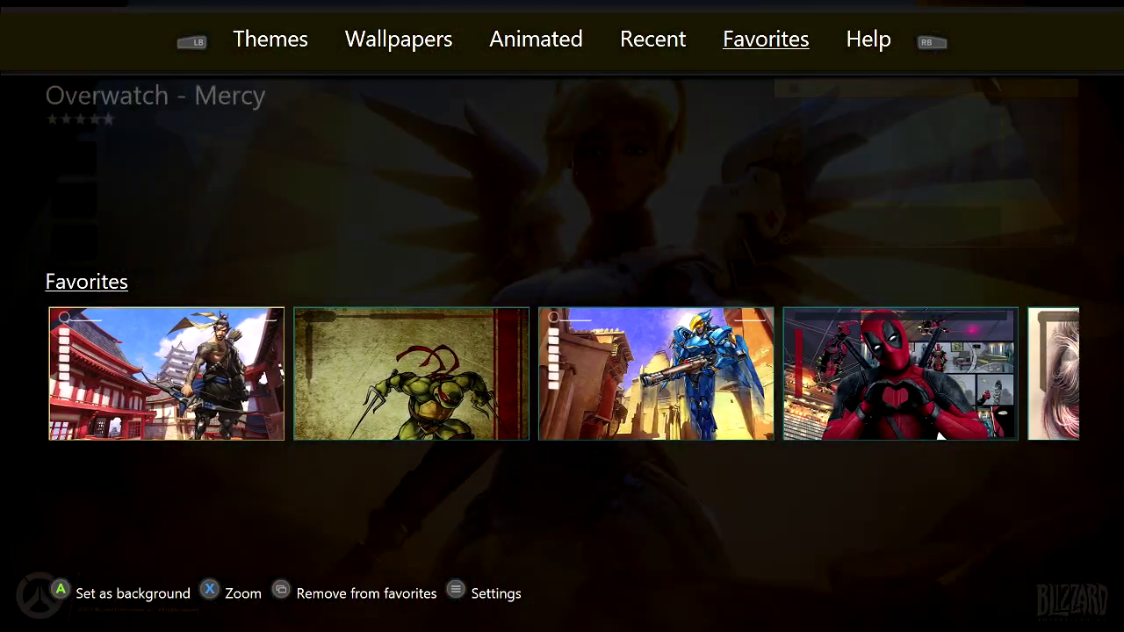
pyautogui.press('Right')
pyautogui.press('Right')
pyautogui.press('Right')
pyautogui.press('Right')
pyautogui.press('Right')
pyautogui.press('Right')
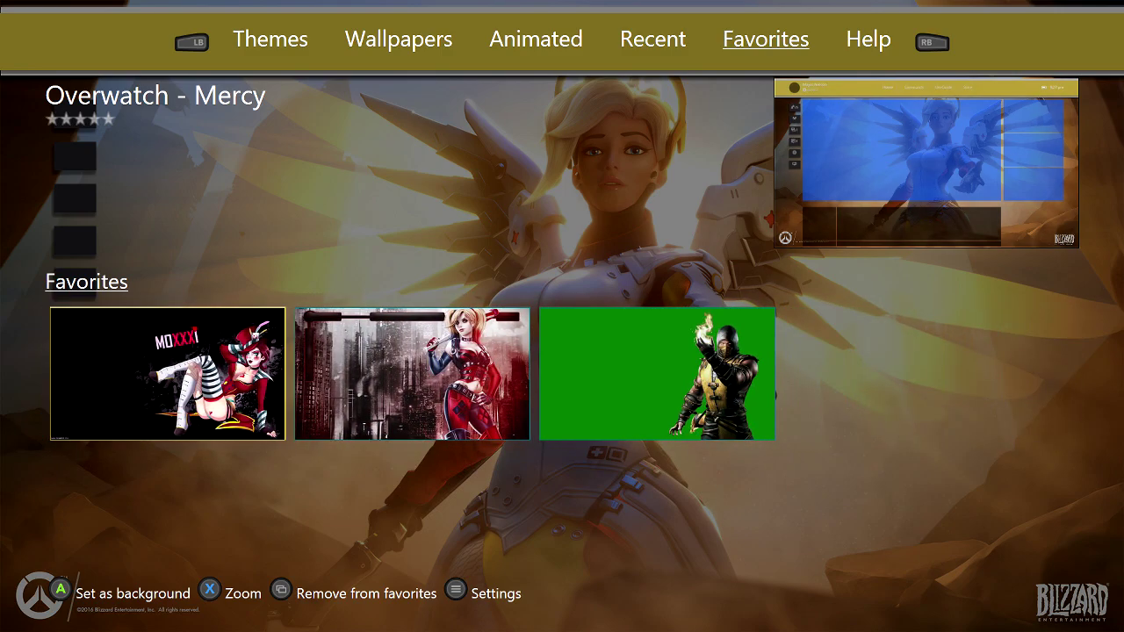
pyautogui.press('Right')
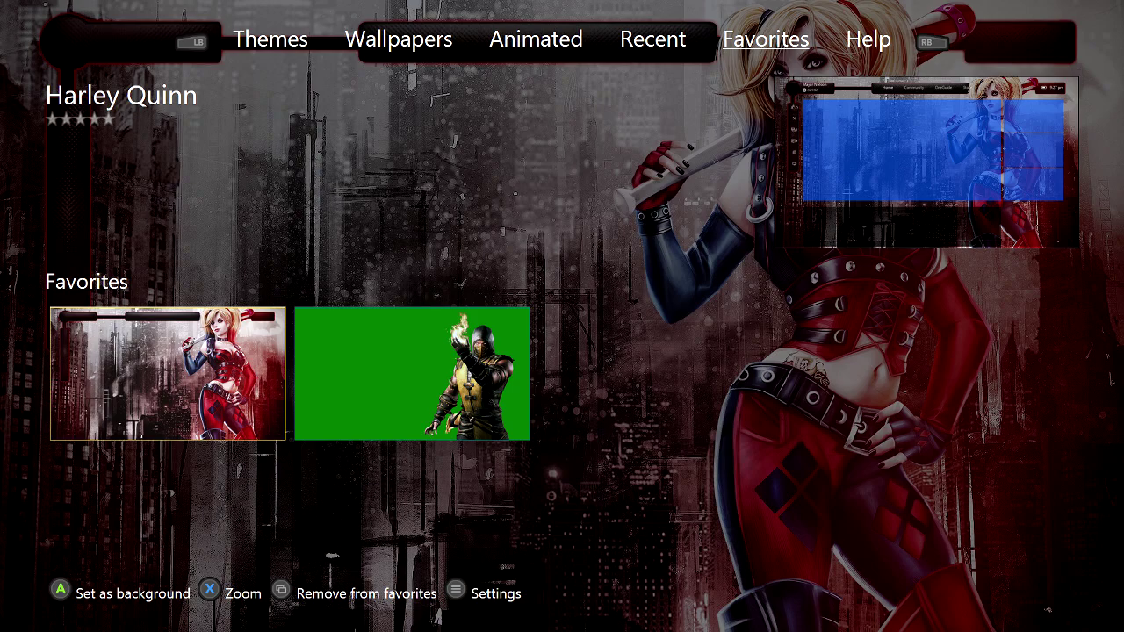
pyautogui.press('super')
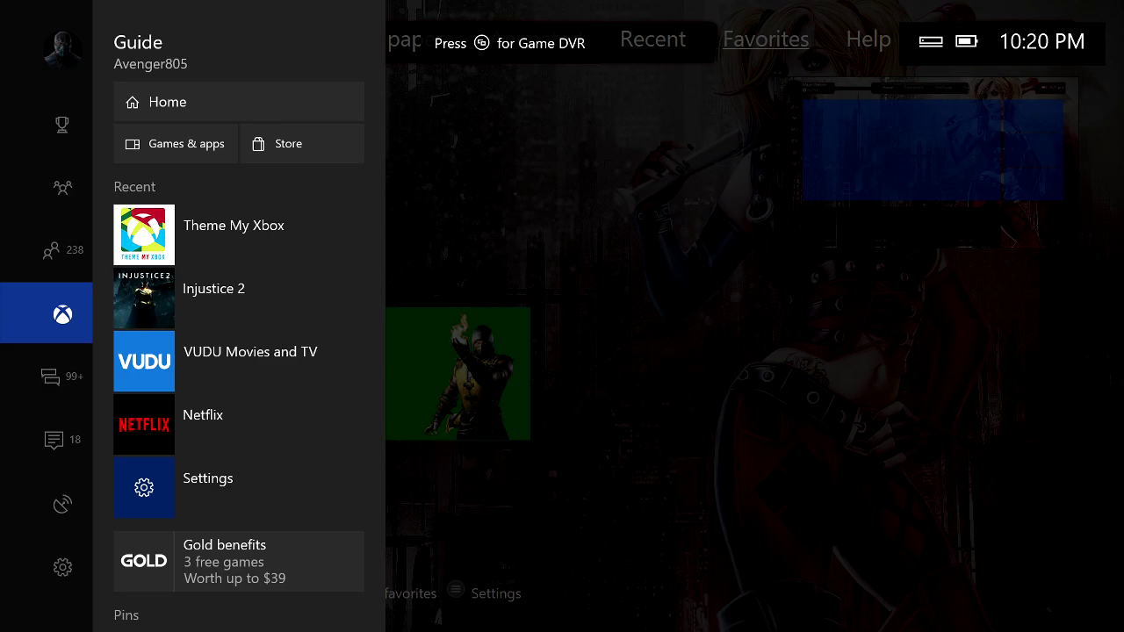
# Launch Media Player from the installed apps in Games & apps
pyautogui.press('Down')
pyautogui.press('Return')
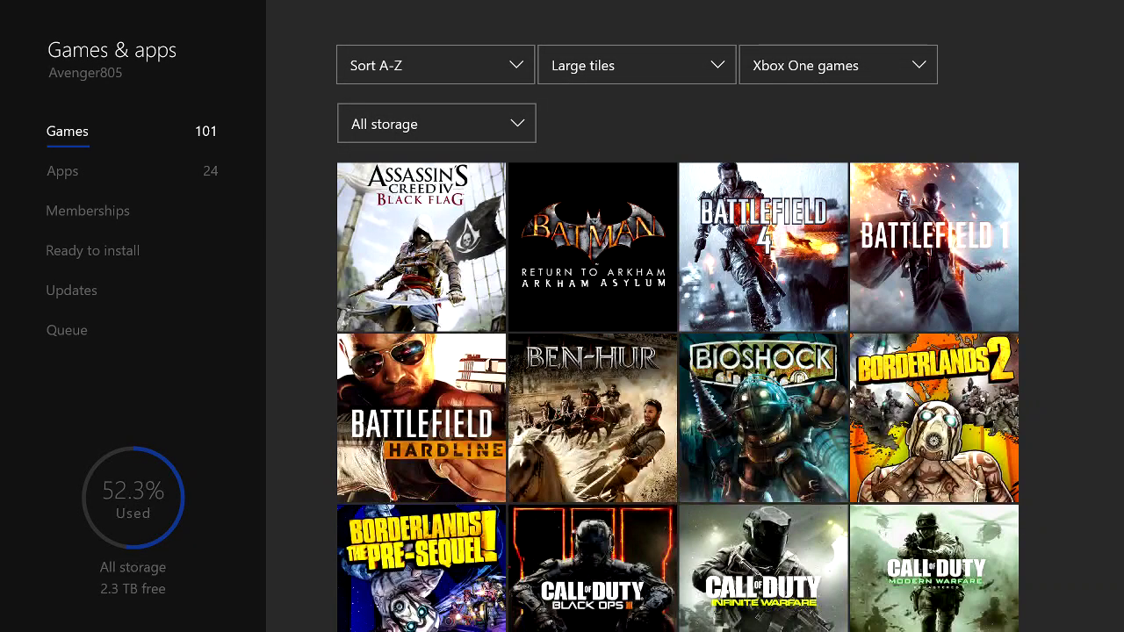
pyautogui.press('Down')
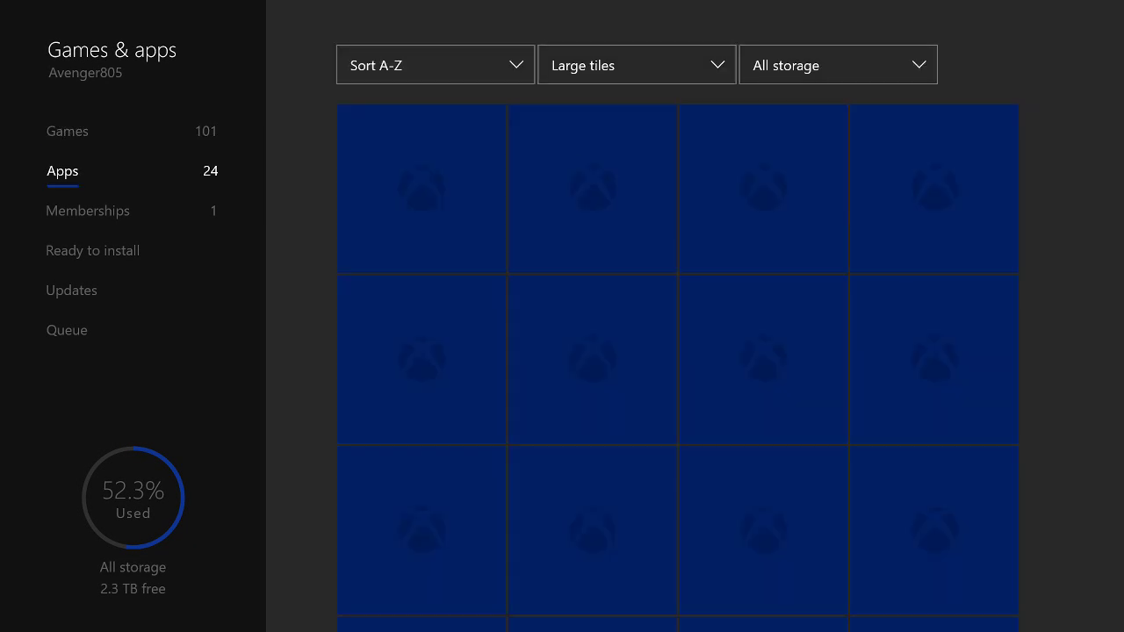
pyautogui.press('Right')
pyautogui.press('Right')
pyautogui.press('Right')
pyautogui.press('Down')
pyautogui.press('Right')
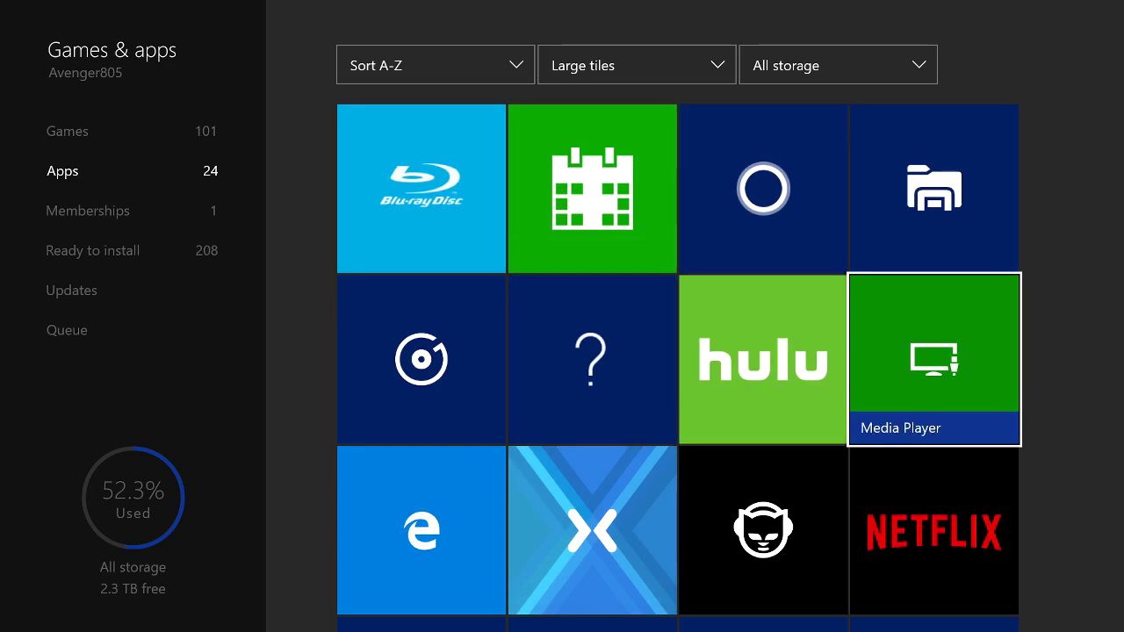
pyautogui.press('Return')
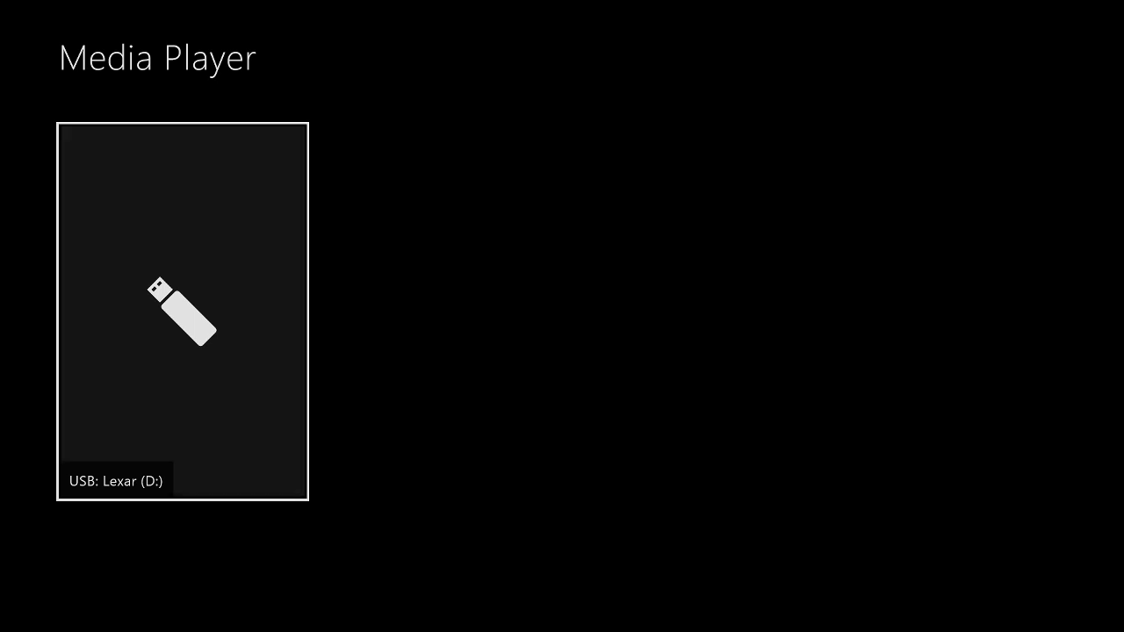
# Open the Lexar (D:) drive and view the Injustice2-BANE image full-screen
pyautogui.press('Return')
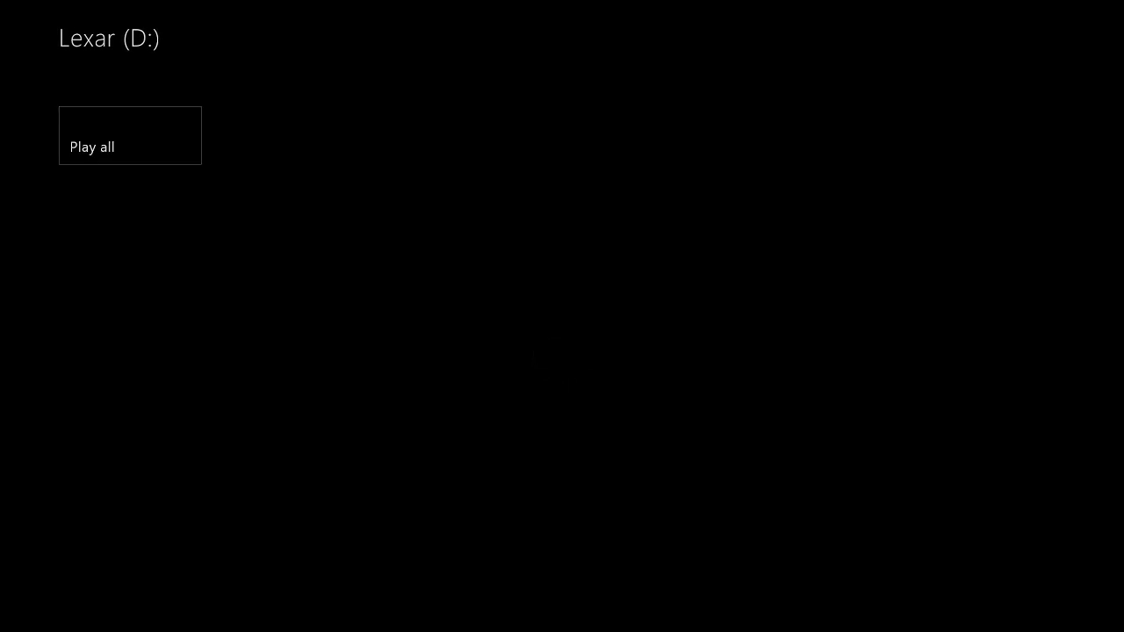
pyautogui.press('Down')
pyautogui.press('Right')
pyautogui.press('Right')
pyautogui.press('Right')
pyautogui.press('Right')
pyautogui.press('Right')
pyautogui.press('Right')
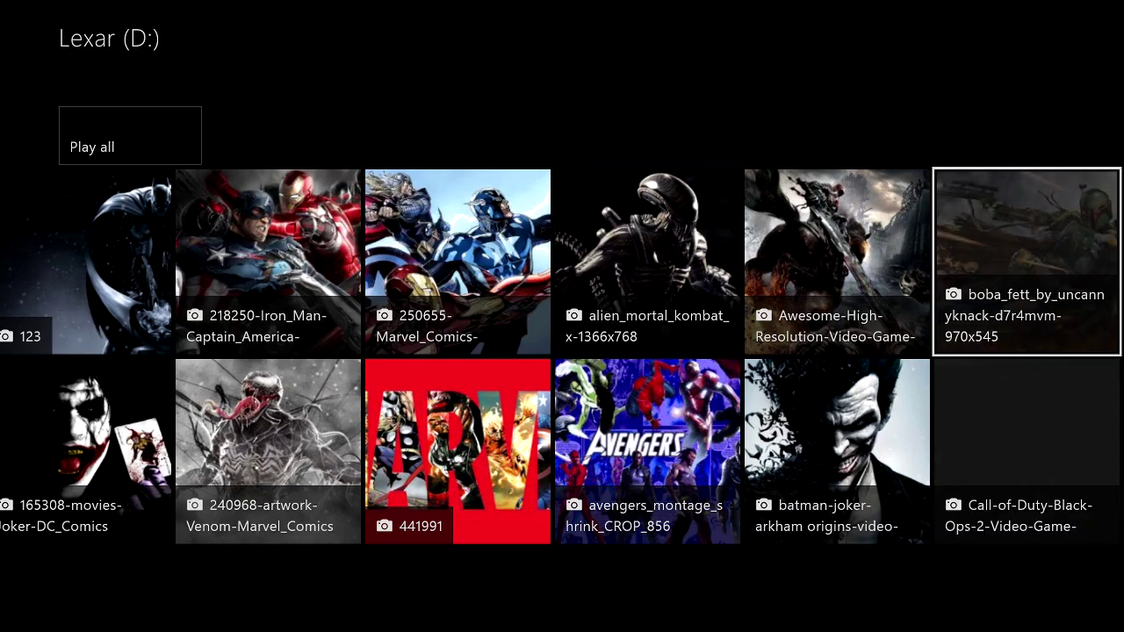
pyautogui.press('Right')
pyautogui.press('Right')
pyautogui.press('Right')
pyautogui.press('Right')
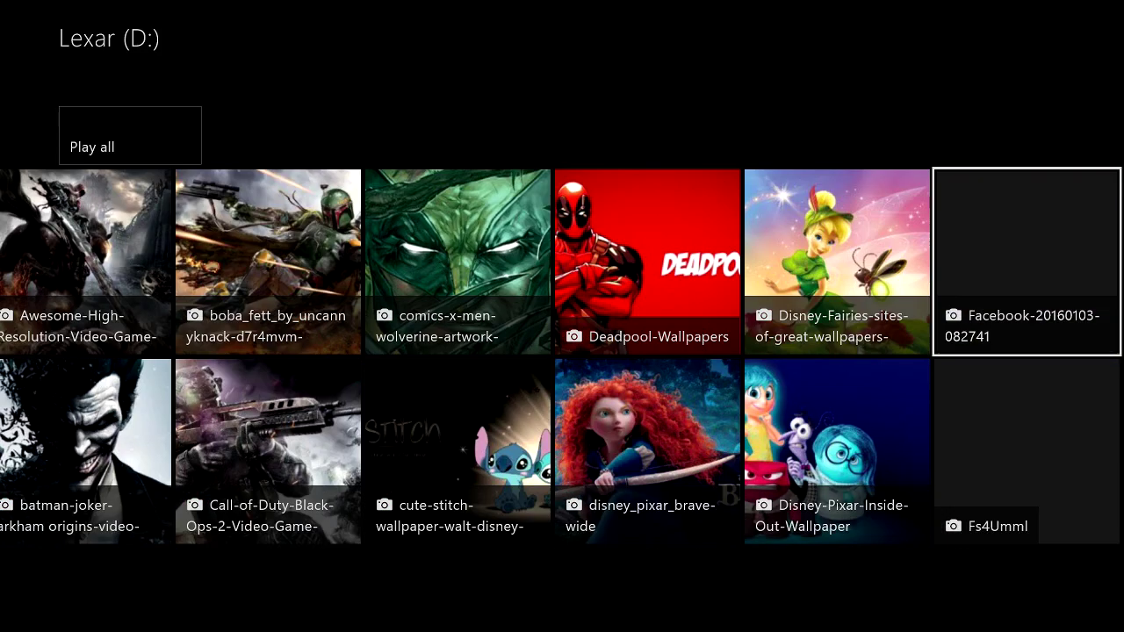
pyautogui.press('Right')
pyautogui.press('Right')
pyautogui.press('Right')
pyautogui.press('Right')
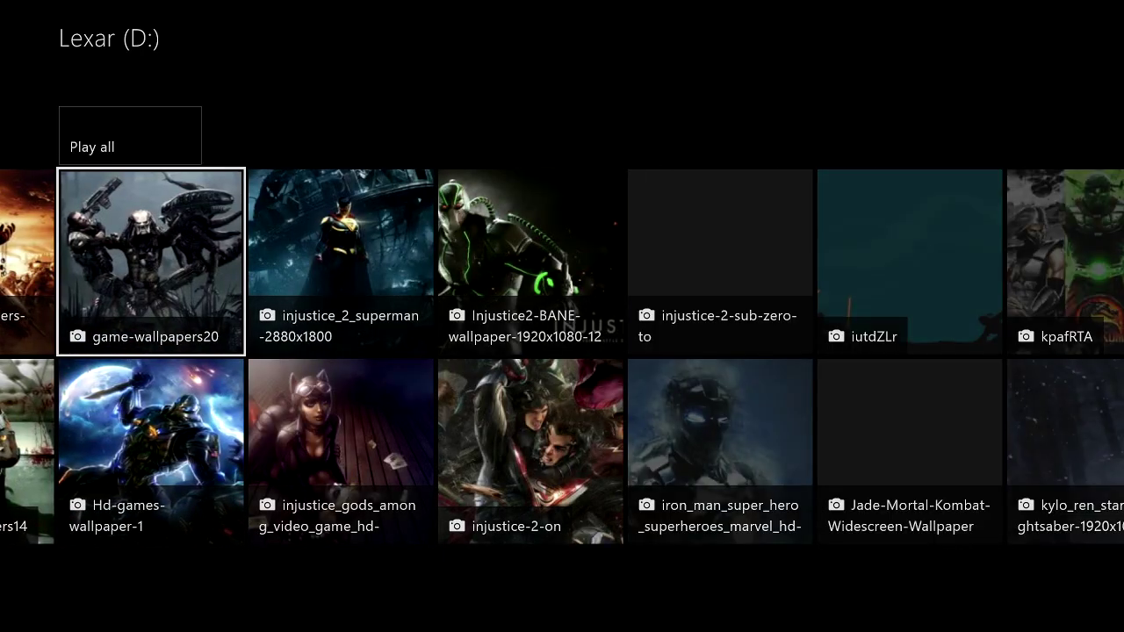
pyautogui.press('Right')
pyautogui.press('Right')
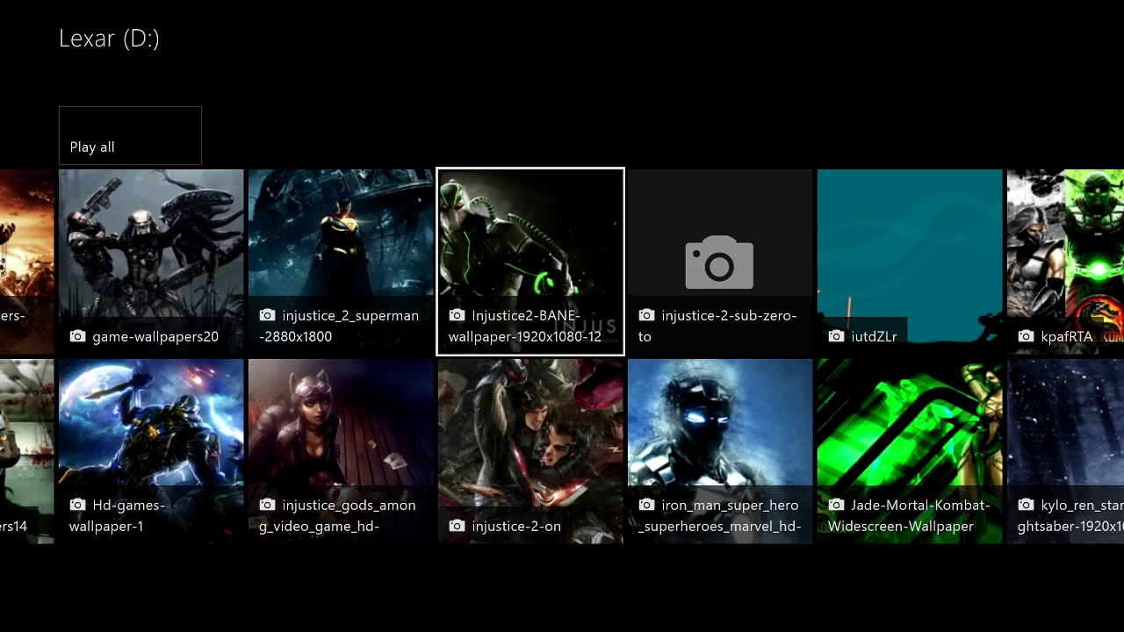
pyautogui.press('Return')
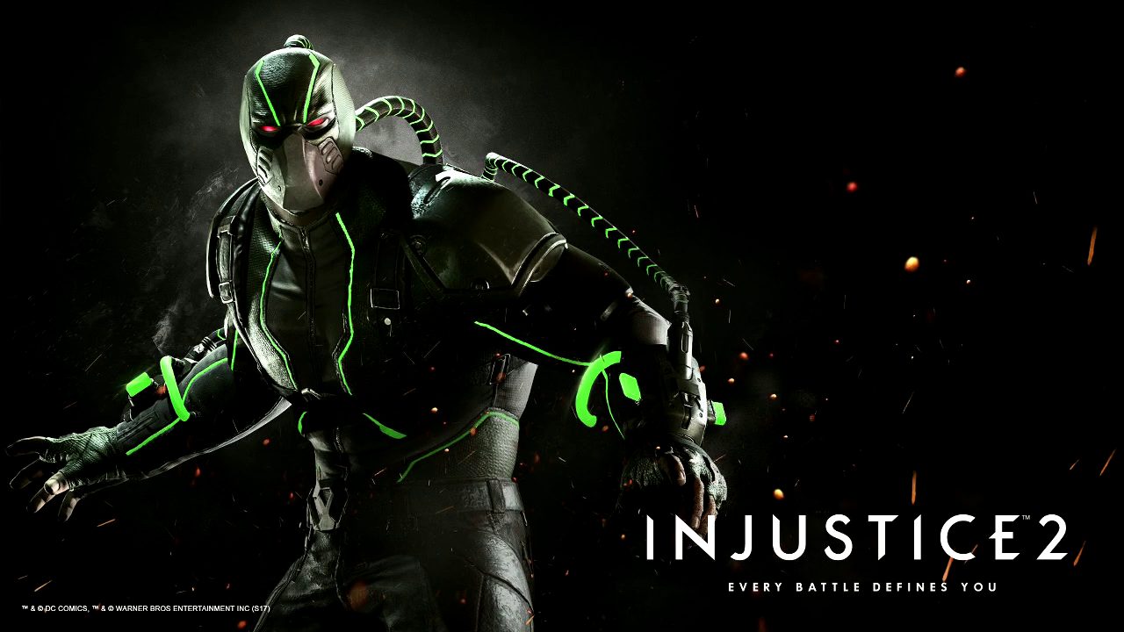
# Set the Bane image as the dashboard background and return Home via the Guide
pyautogui.press('Menu')
pyautogui.press('Down')
pyautogui.press('Down')
pyautogui.press('Return')
pyautogui.press('super')
pyautogui.press('Up')
pyautogui.press('Down')
pyautogui.press('Right')
pyautogui.press('Return')
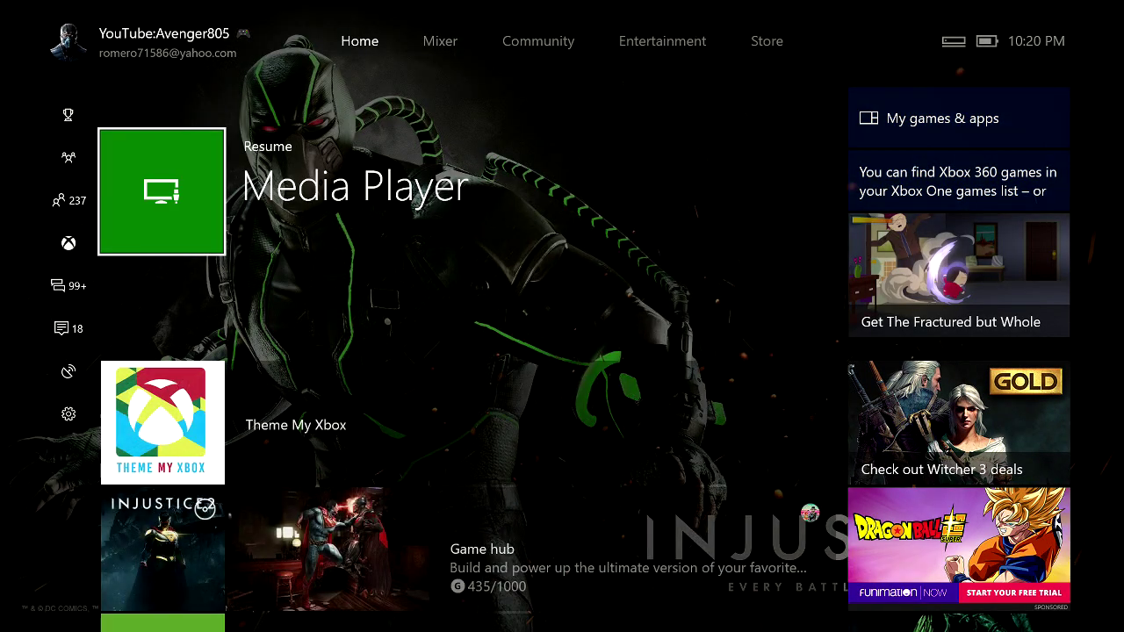
# Browse the Home tiles over the new Bane background, ending on Theme My Xbox
pyautogui.press('Right')
pyautogui.press('Down')
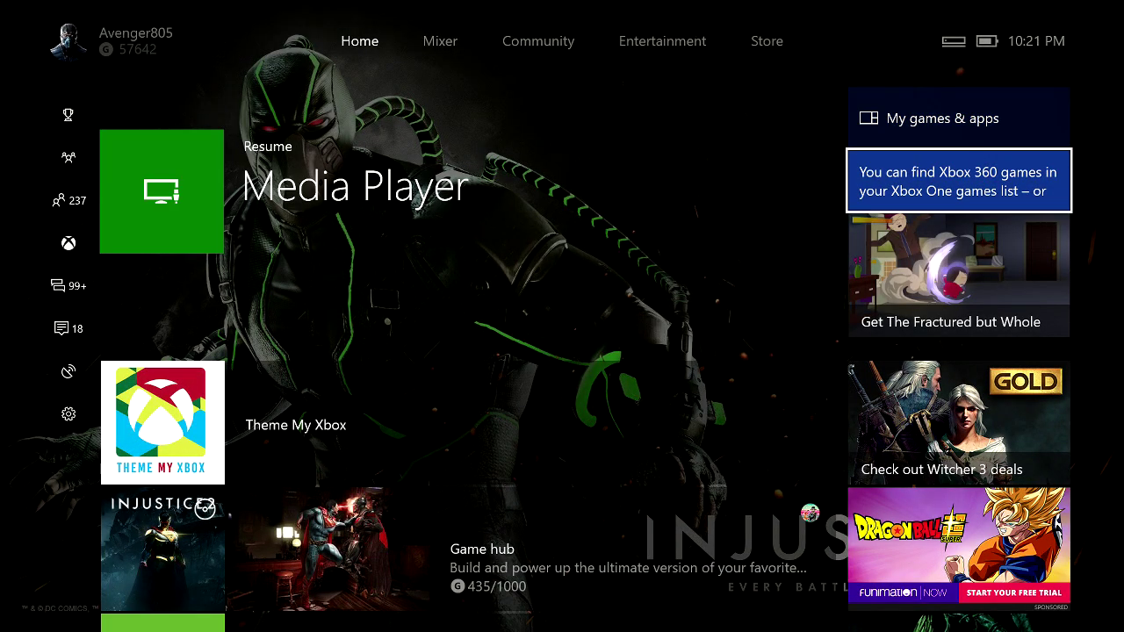
pyautogui.press('Down')
pyautogui.press('Down')
pyautogui.press('Down')
pyautogui.press('Left')
pyautogui.press('Left')
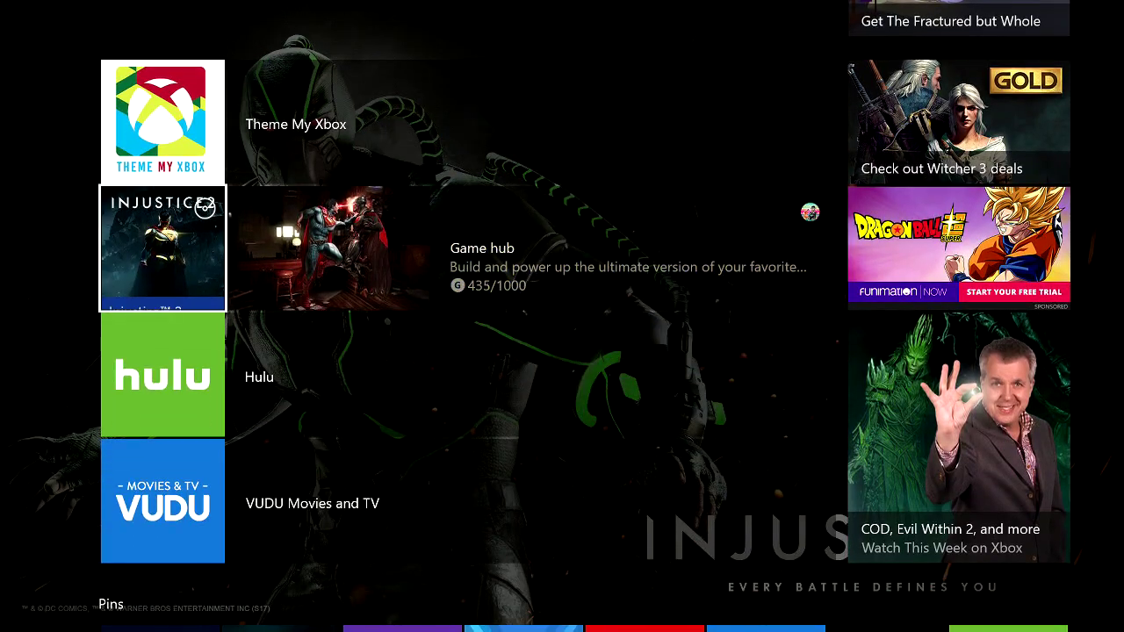
pyautogui.press('Up')
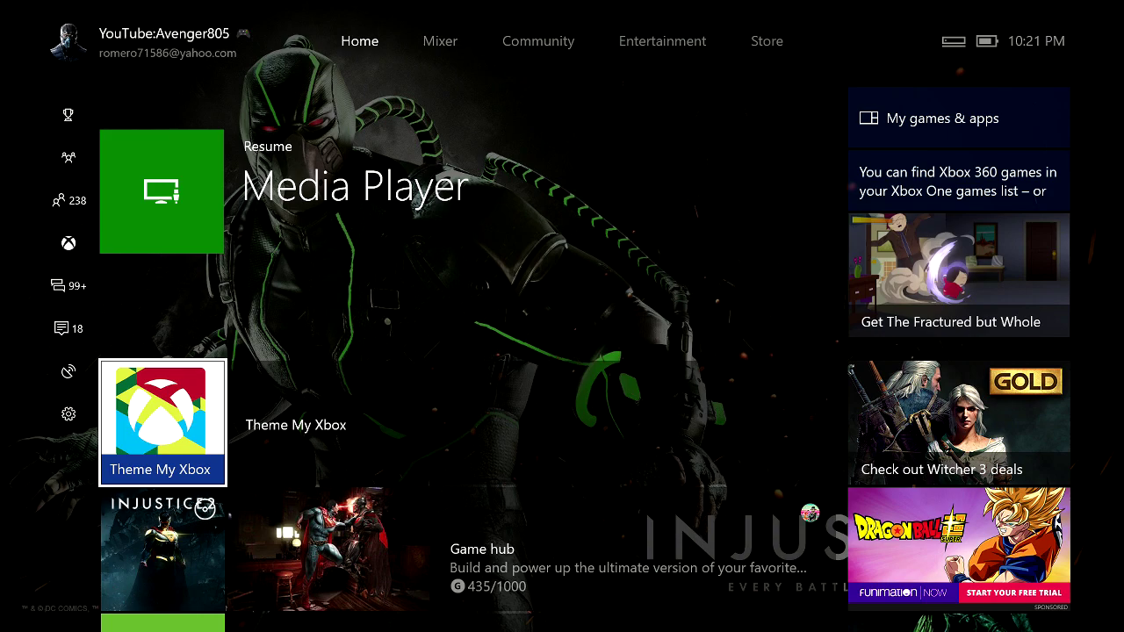
# Show the Guide's sign-in panel with the signed-in profile's options
pyautogui.press('super')
pyautogui.press('Up')
pyautogui.press('Up')
pyautogui.press('Up')
pyautogui.press('Up')
pyautogui.press('Right')
# Open My profile's Activity feed and scroll back up to the pinned Mortal Kombat X clip
pyautogui.press('Return')
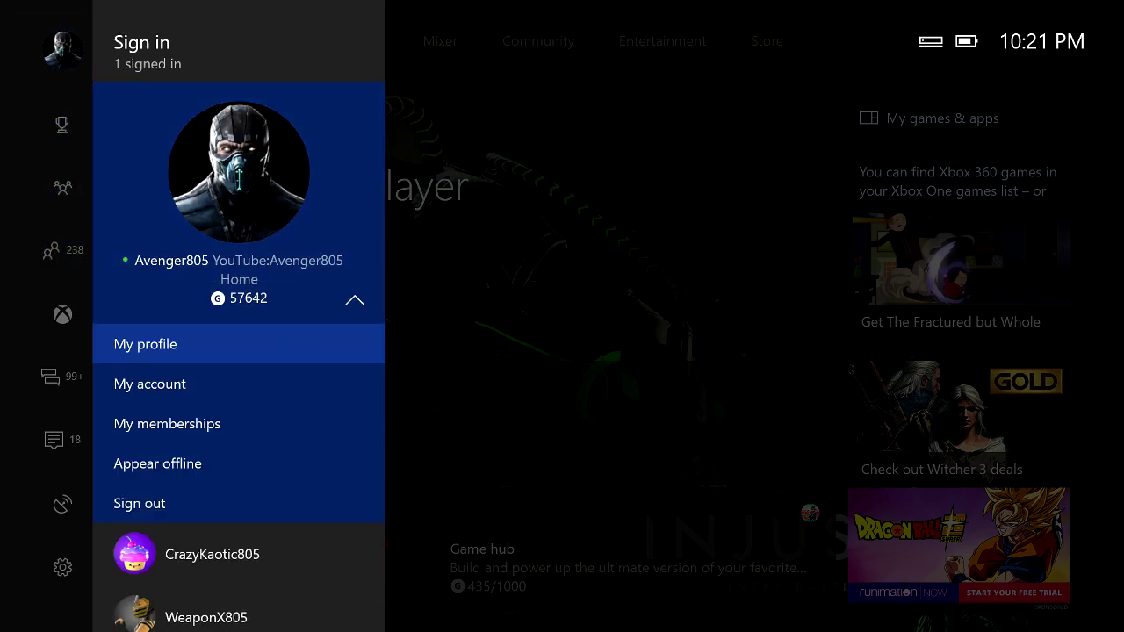
pyautogui.press('Return')
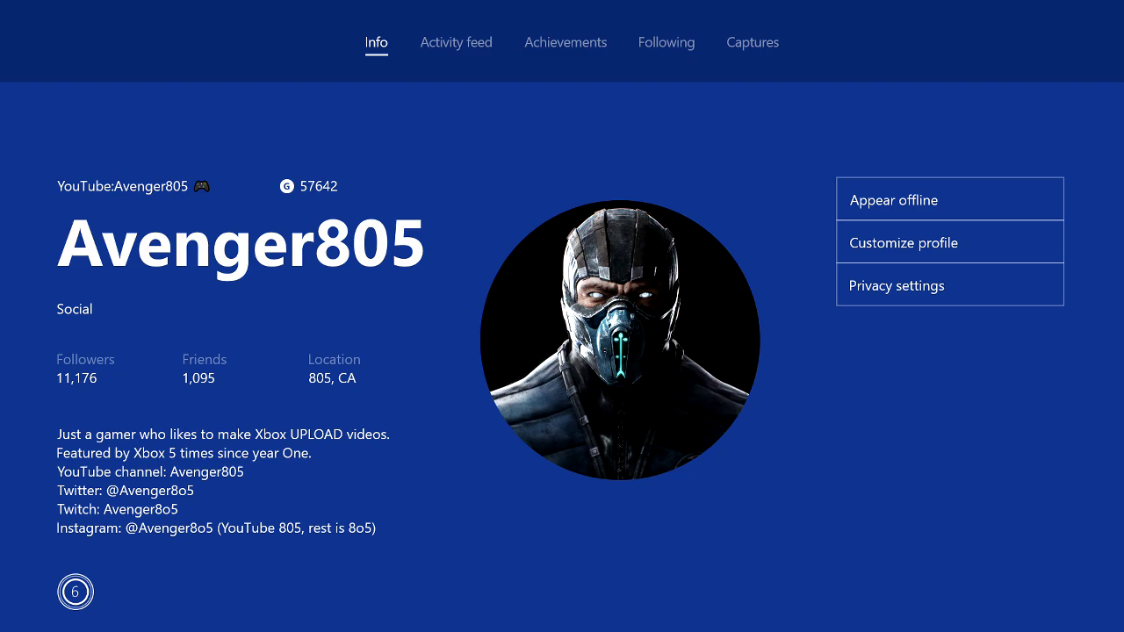
pyautogui.press('Right')
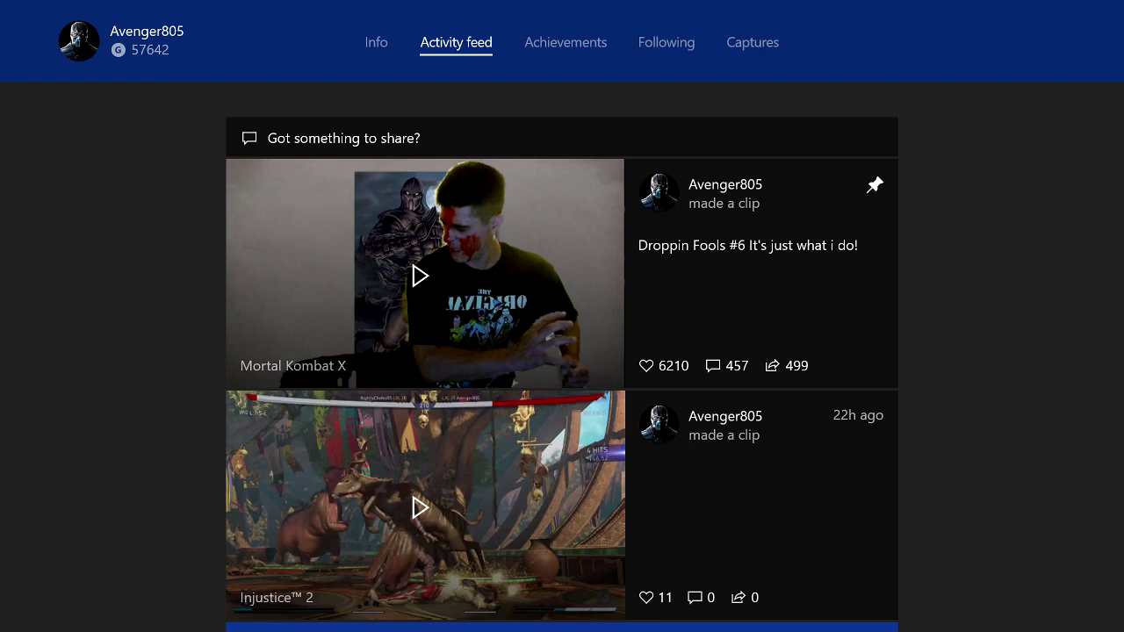
pyautogui.press('Down')
pyautogui.press('Down')
pyautogui.press('Down')
pyautogui.press('Down')
pyautogui.press('Down')
pyautogui.press('Down')
pyautogui.press('Down')
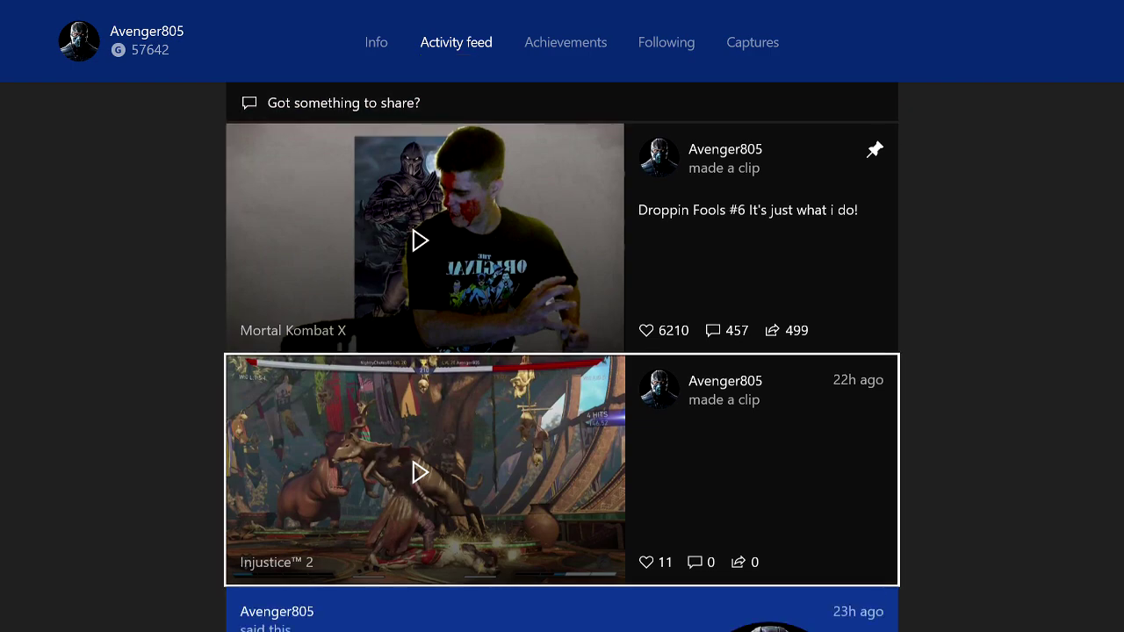
pyautogui.press('Up')
pyautogui.press('Up')
pyautogui.press('Up')
pyautogui.press('Up')
pyautogui.press('Up')
pyautogui.press('Up')
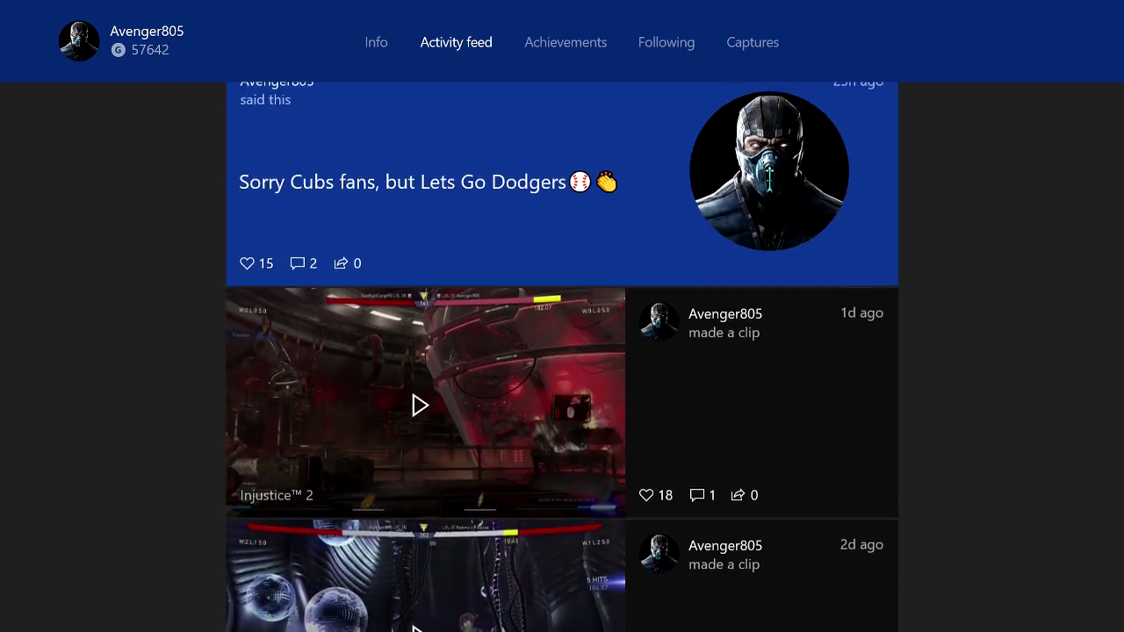
pyautogui.press('Up')
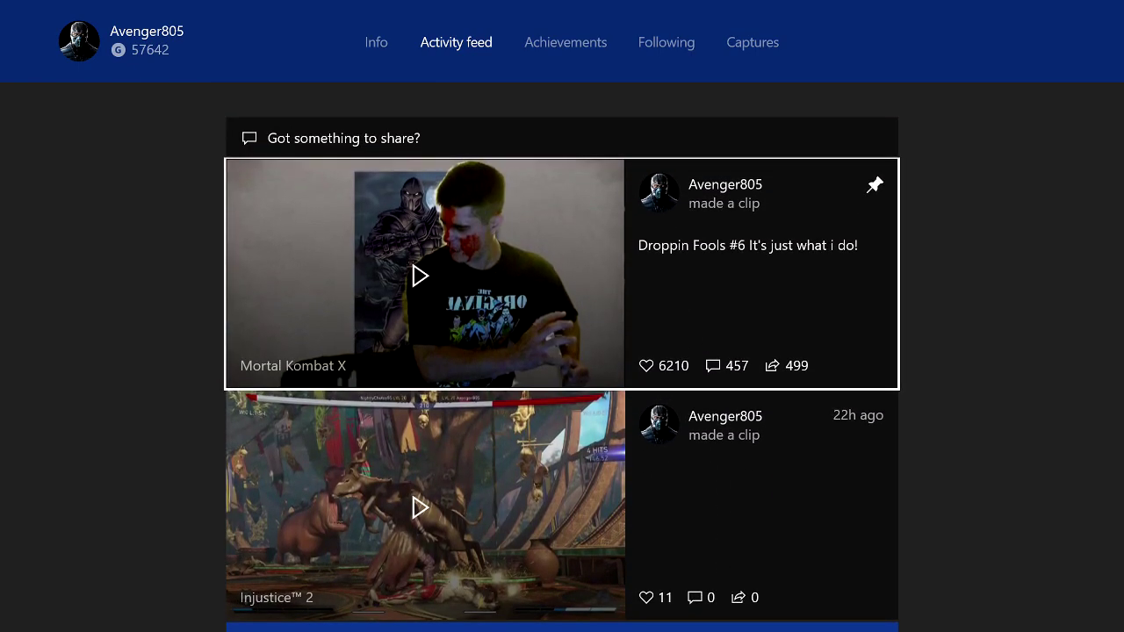